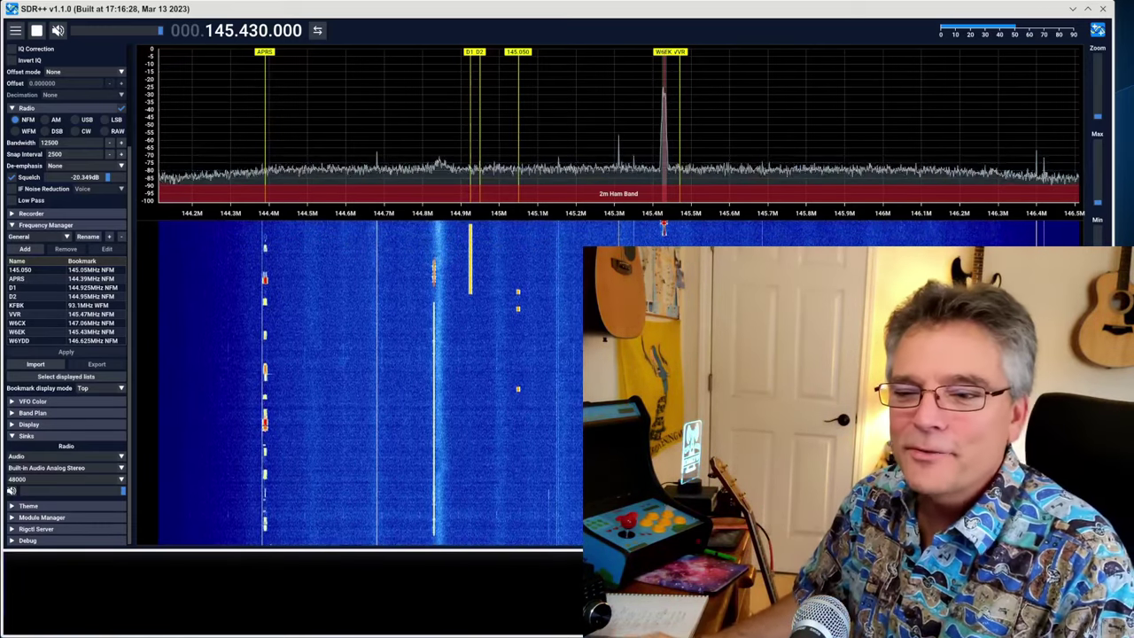
Minimize the Brave Amazon RTL-SDR product page to bring SDR++ back into view
{"action": "key", "text": "alt+Tab"}
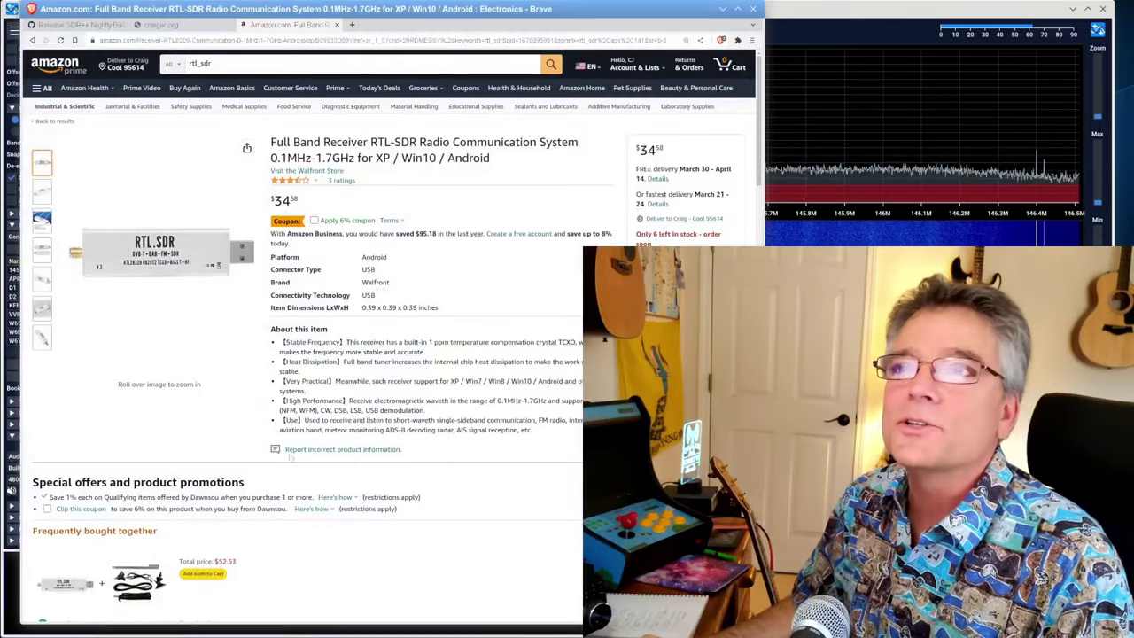
{"action": "mouse_move", "coordinate": [164, 257]}
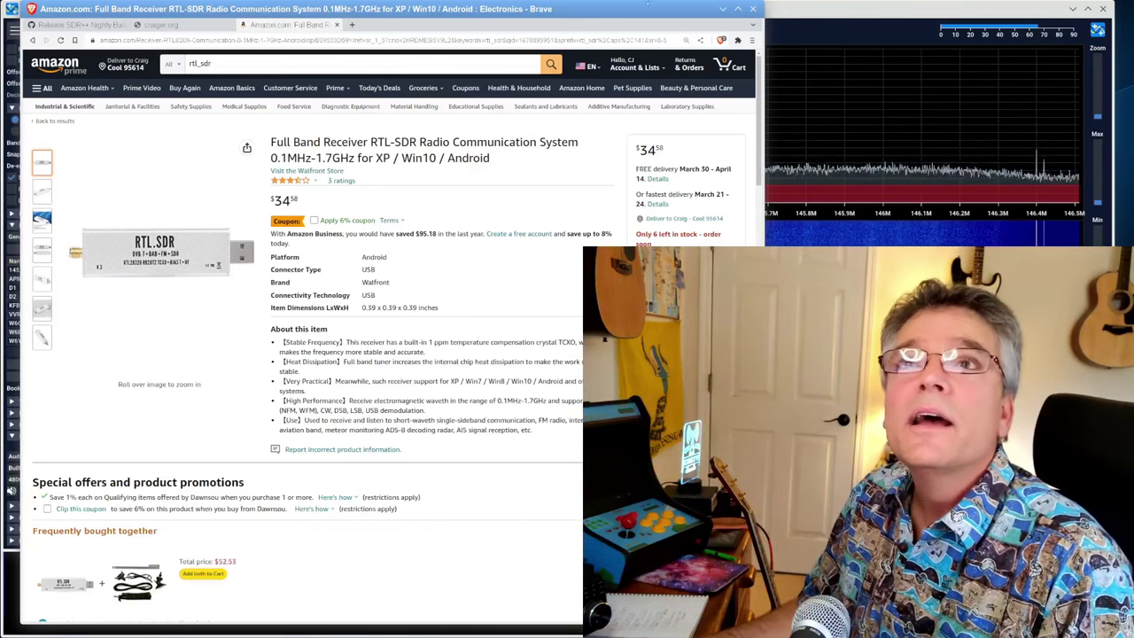
{"action": "left_click", "coordinate": [722, 10]}
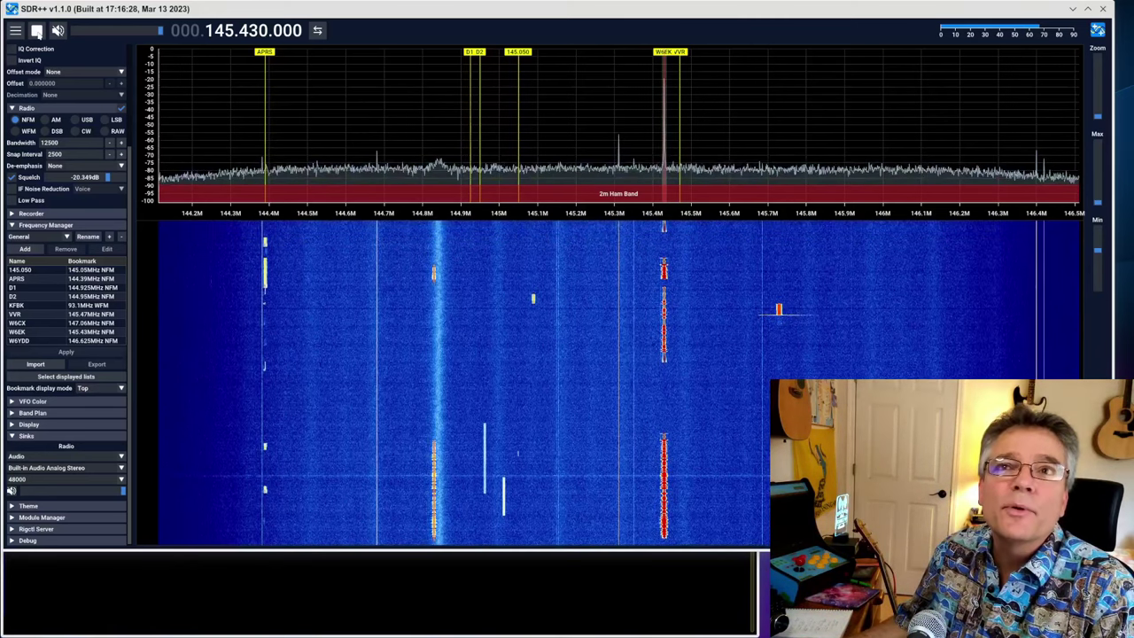
Close SDR++, launch Gqrx via 'gq', start its DSP, and lower Audio Gain to -80 dB
{"action": "left_click", "coordinate": [37, 30]}
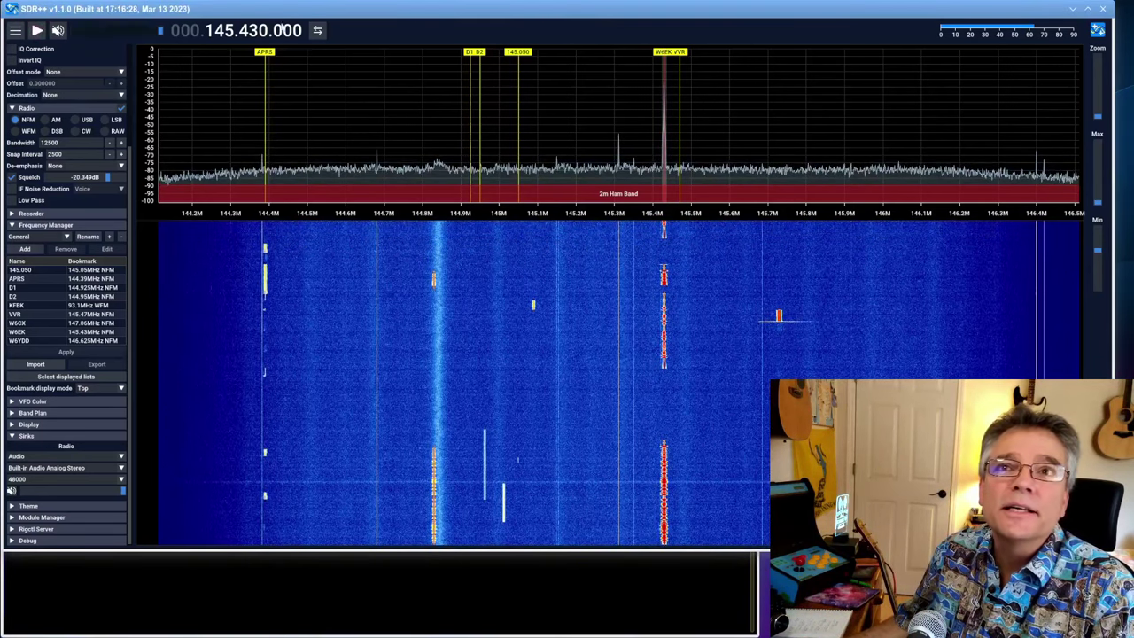
{"action": "left_click", "coordinate": [1103, 9]}
{"action": "key", "text": "super"}
{"action": "type", "text": "gq"}
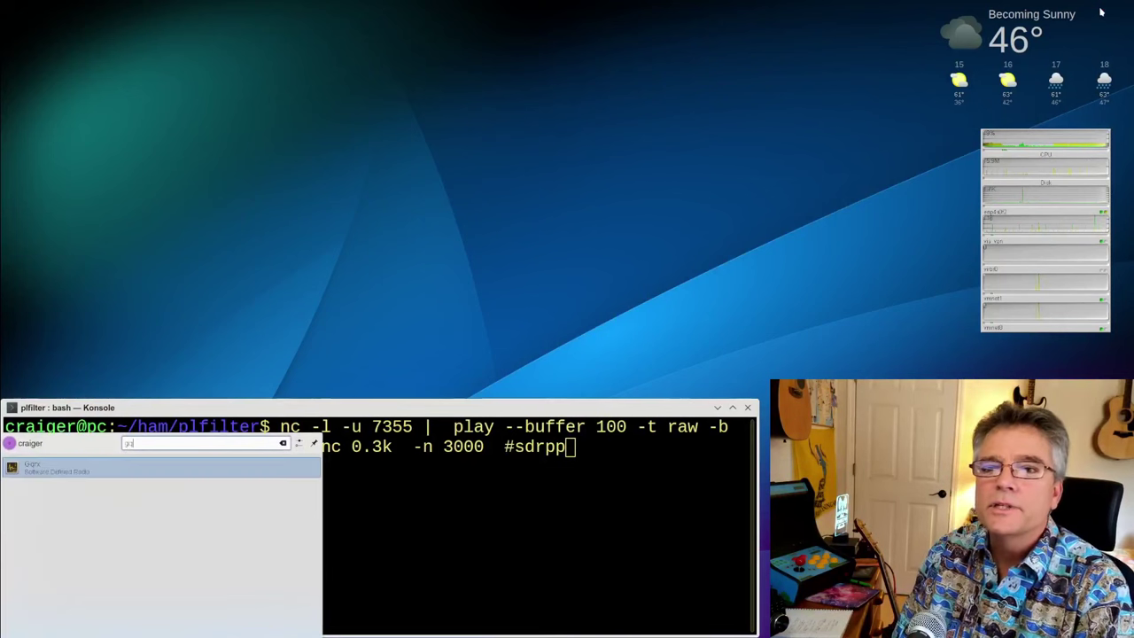
{"action": "key", "text": "Return"}
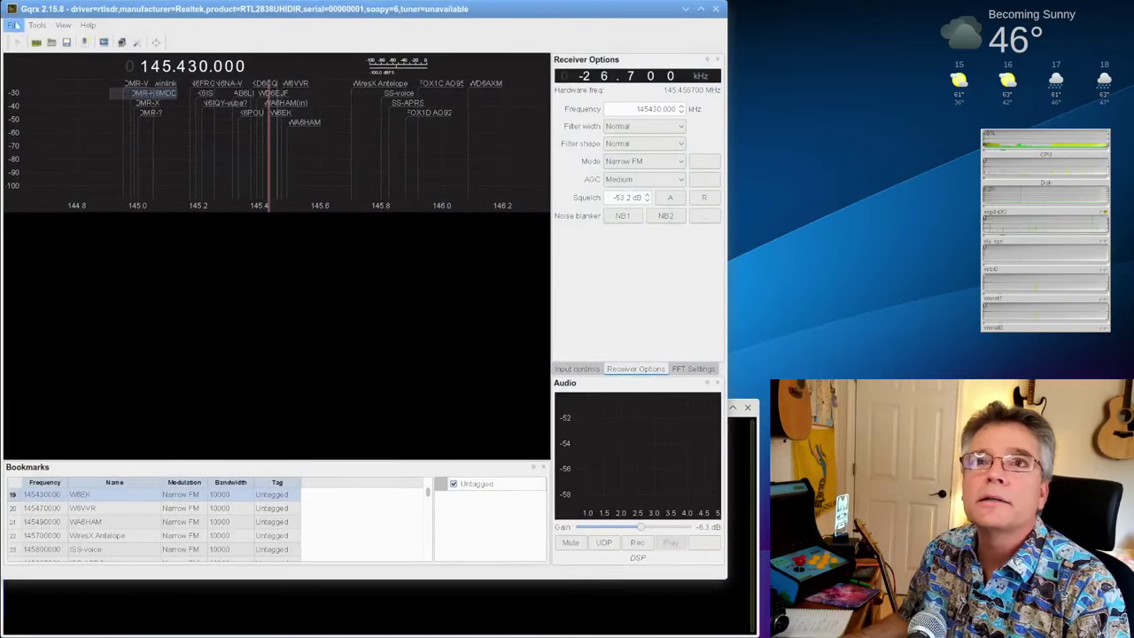
{"action": "left_click", "coordinate": [16, 42]}
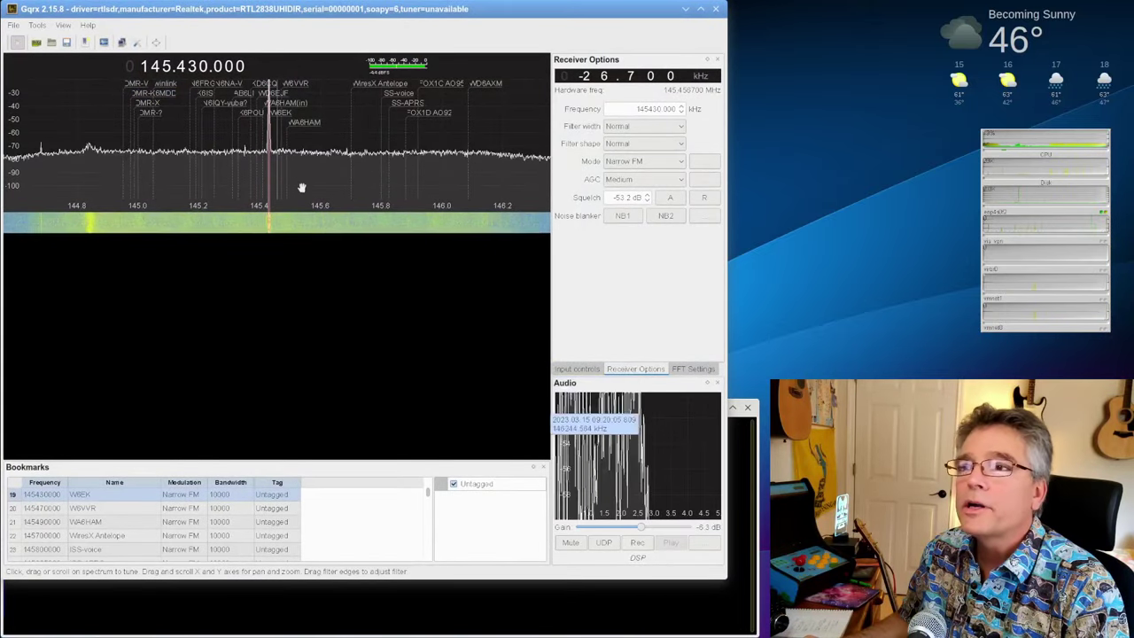
{"action": "left_click_drag", "start_coordinate": [641, 527], "coordinate": [579, 527]}
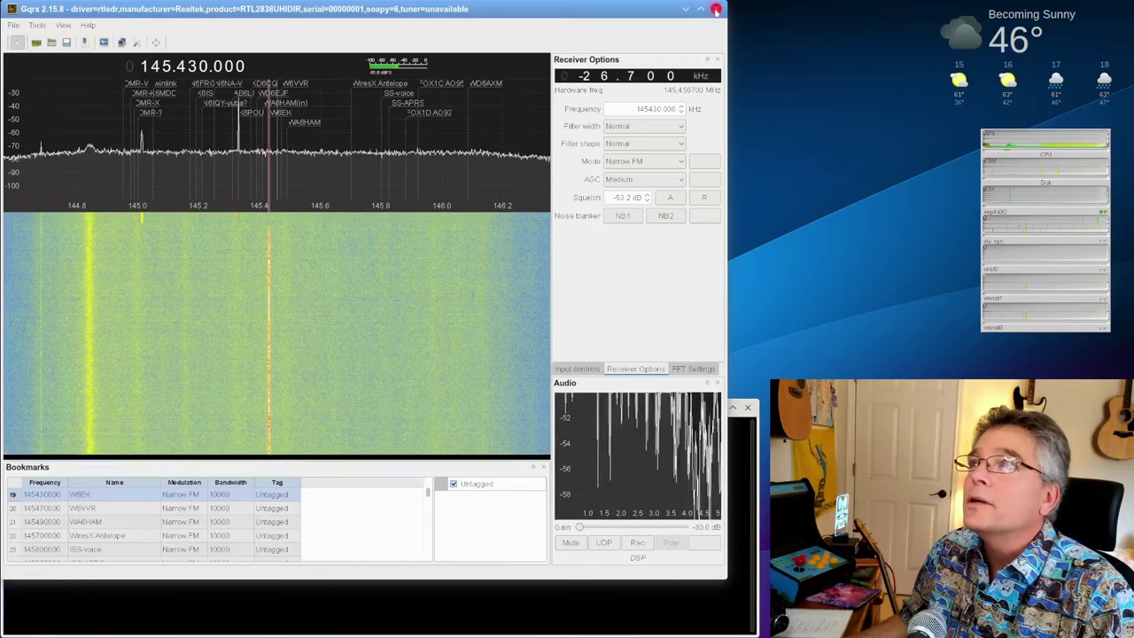
Close Gqrx, relaunch SDR++ via 'sdrpp', and select sdrpp_raspios_bullseye_armhf.deb on the GitHub release page
{"action": "left_click", "coordinate": [715, 9]}
{"action": "key", "text": "super"}
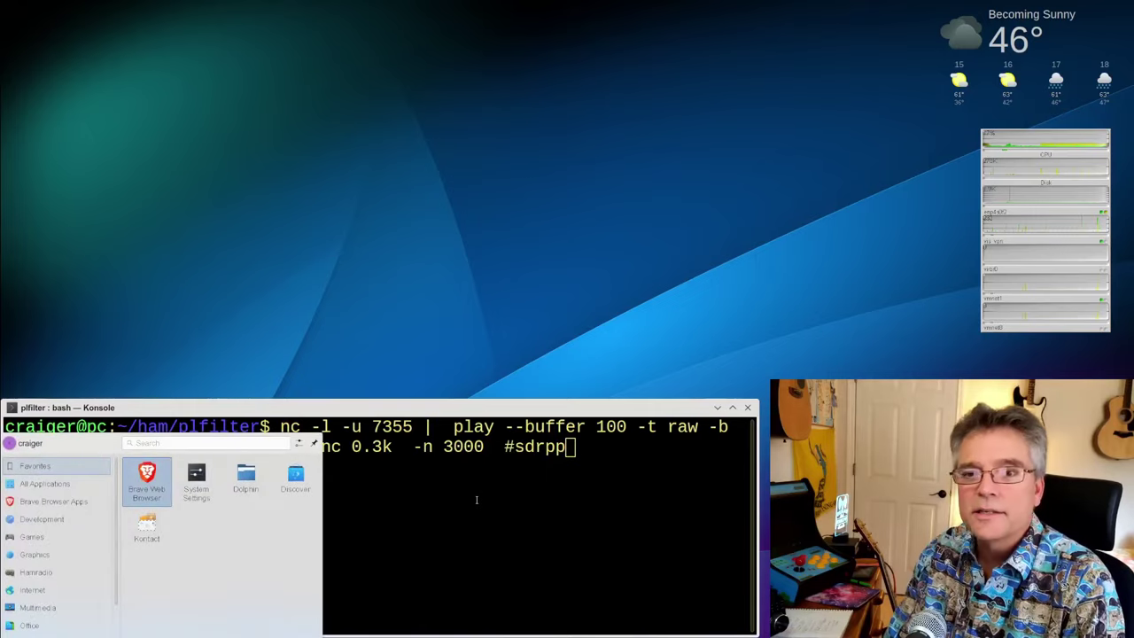
{"action": "type", "text": "sdrpp"}
{"action": "key", "text": "Return"}
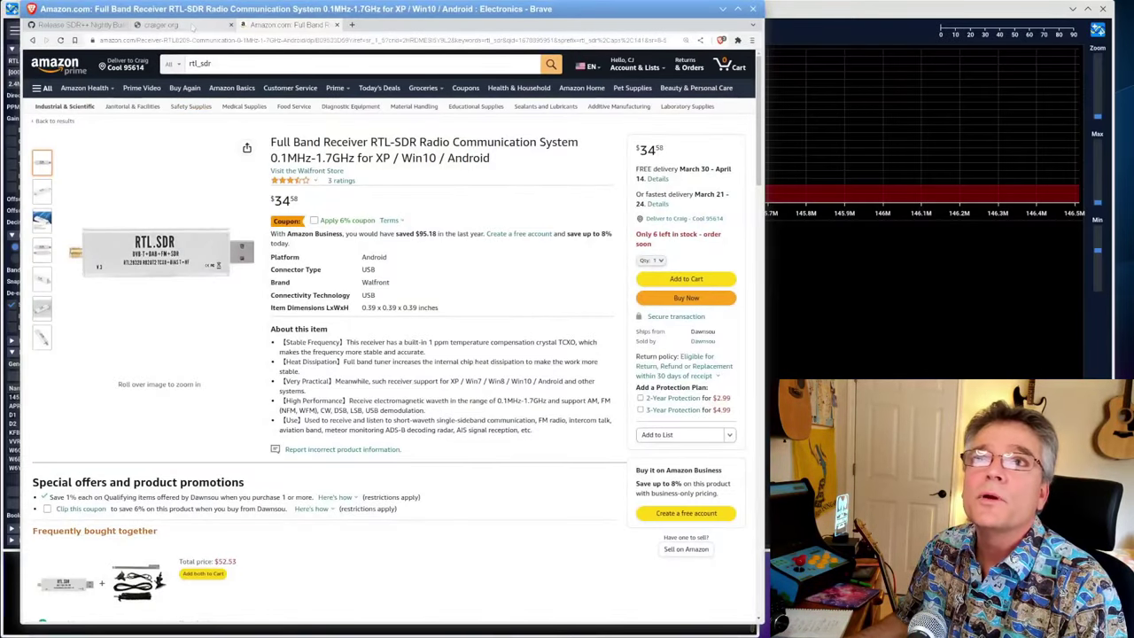
{"action": "left_click", "coordinate": [89, 24]}
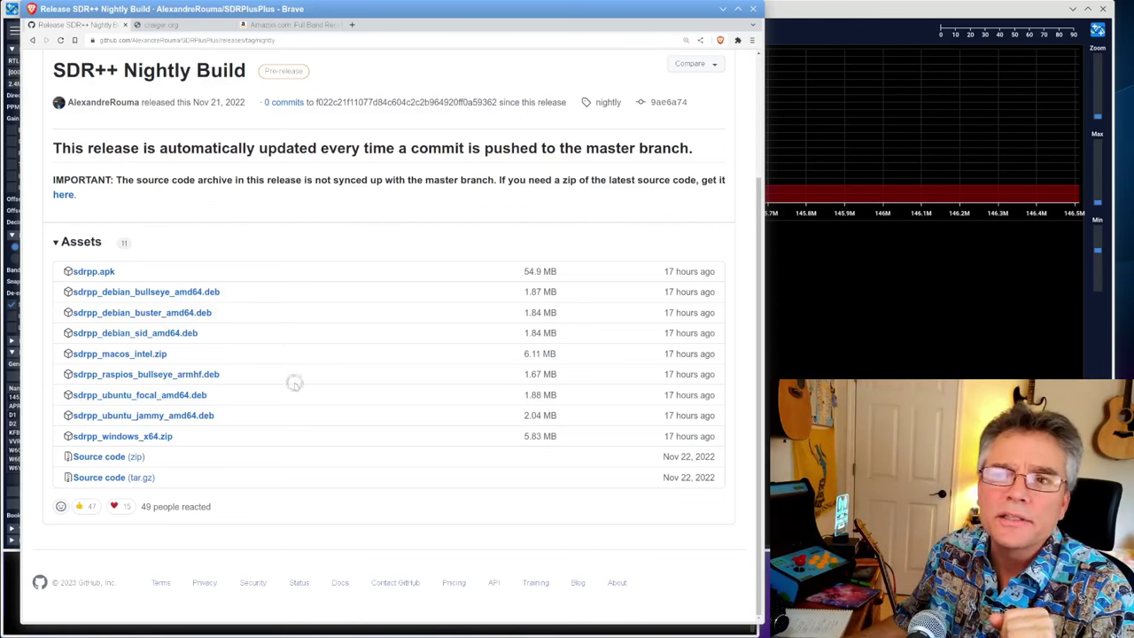
{"action": "left_click_drag", "start_coordinate": [292, 379], "coordinate": [32, 379]}
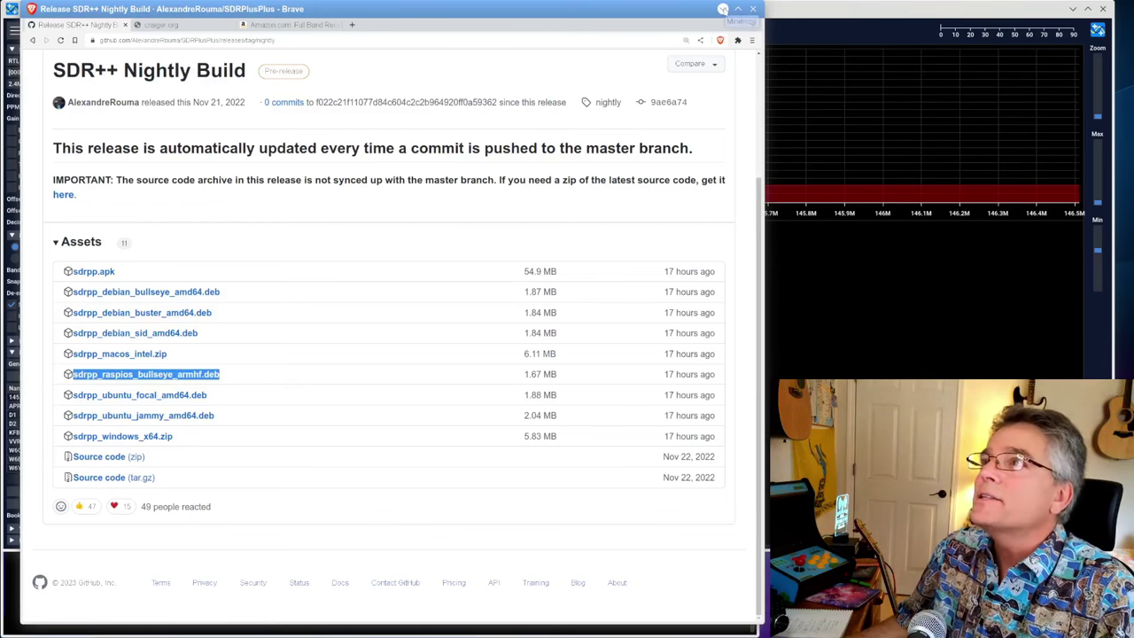
Minimize Brave, adjust RF gain, tune the W6EK bookmark at 145.430 MHz and zoom in on it
{"action": "left_click", "coordinate": [723, 9]}
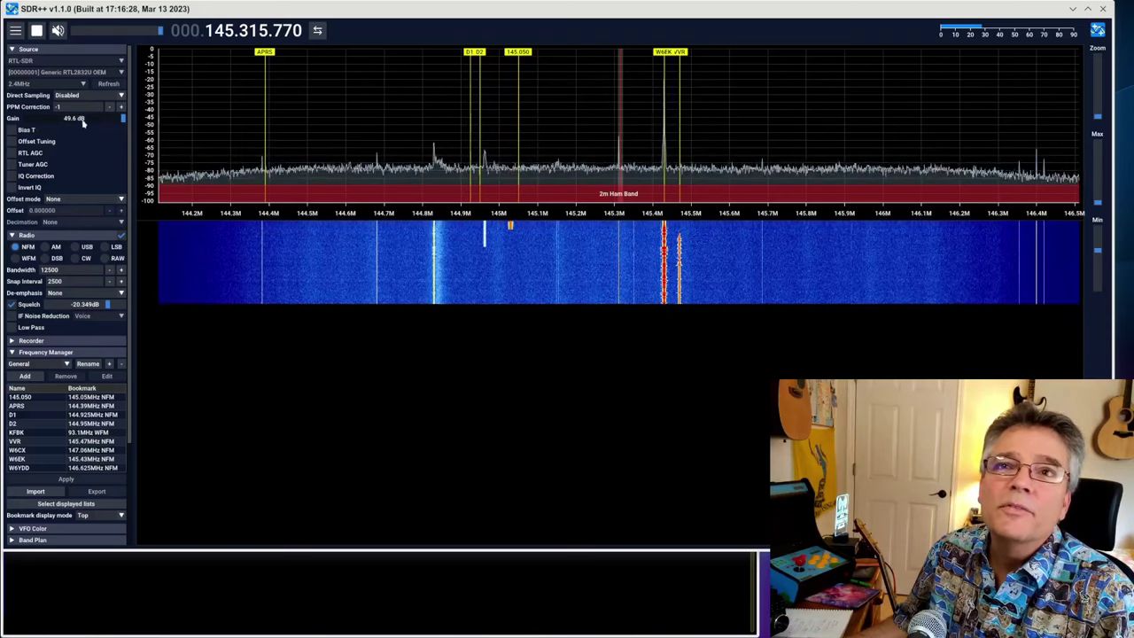
{"action": "left_click_drag", "start_coordinate": [123, 121], "coordinate": [164, 126]}
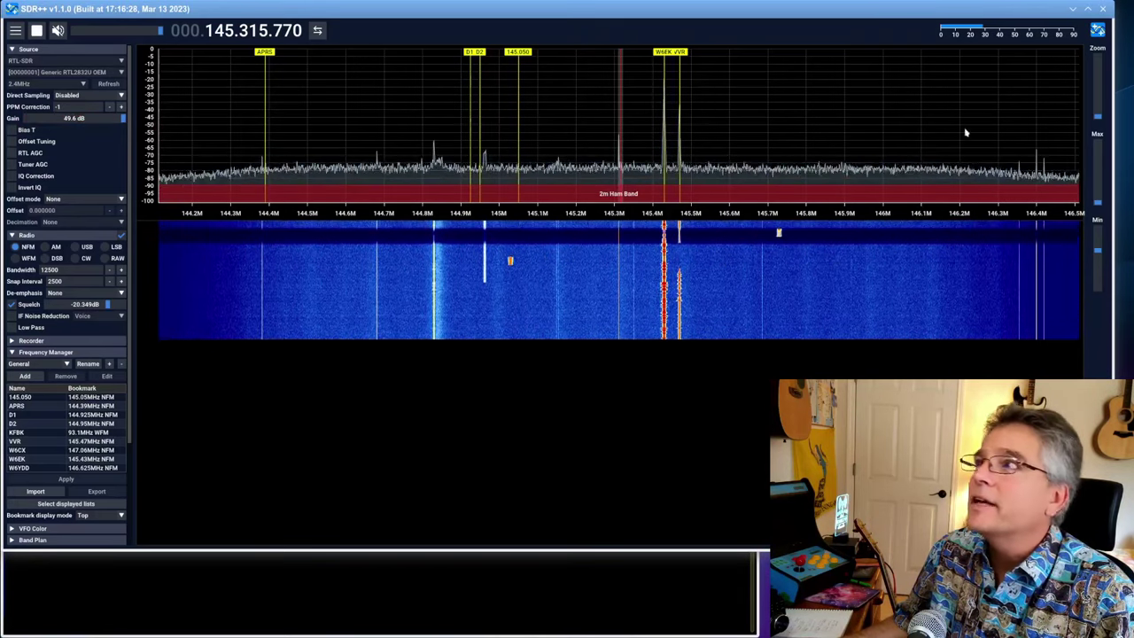
{"action": "mouse_move", "coordinate": [1097, 116]}
{"action": "left_mouse_down"}
{"action": "mouse_move", "coordinate": [1090, 72]}
{"action": "mouse_move", "coordinate": [1096, 116]}
{"action": "left_mouse_up"}
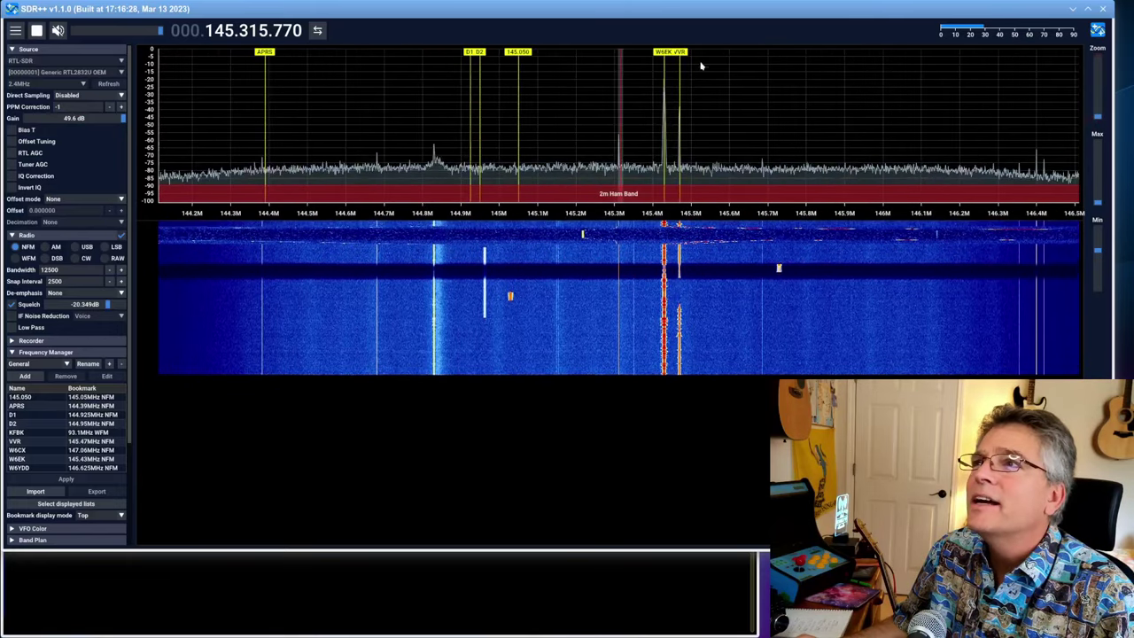
{"action": "left_click", "coordinate": [660, 55]}
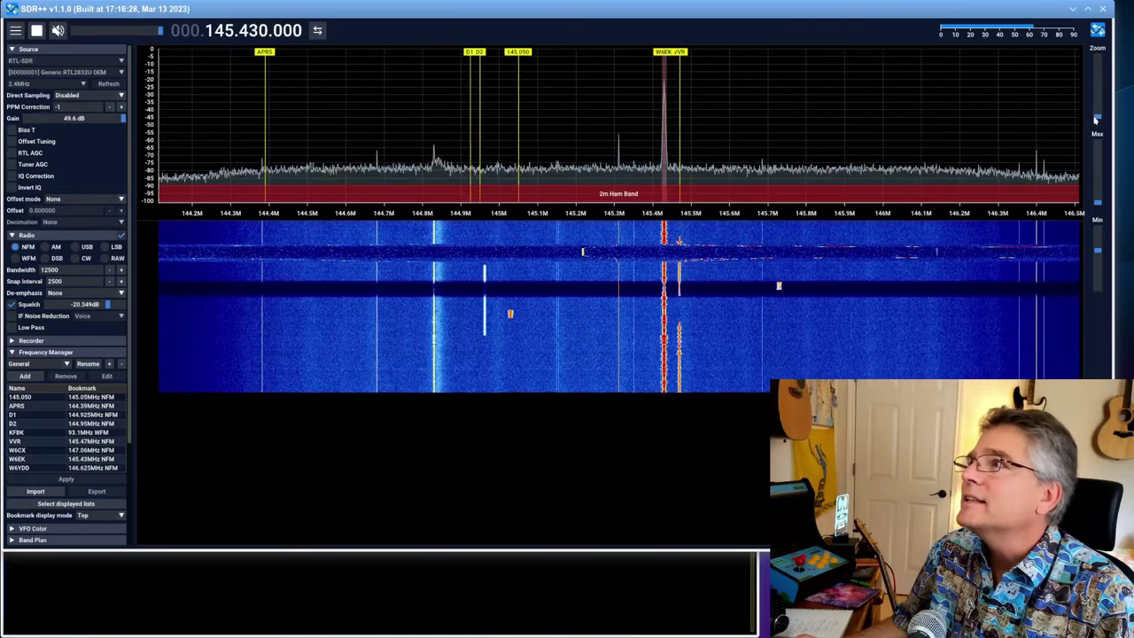
{"action": "left_click_drag", "start_coordinate": [1097, 119], "coordinate": [1097, 64]}
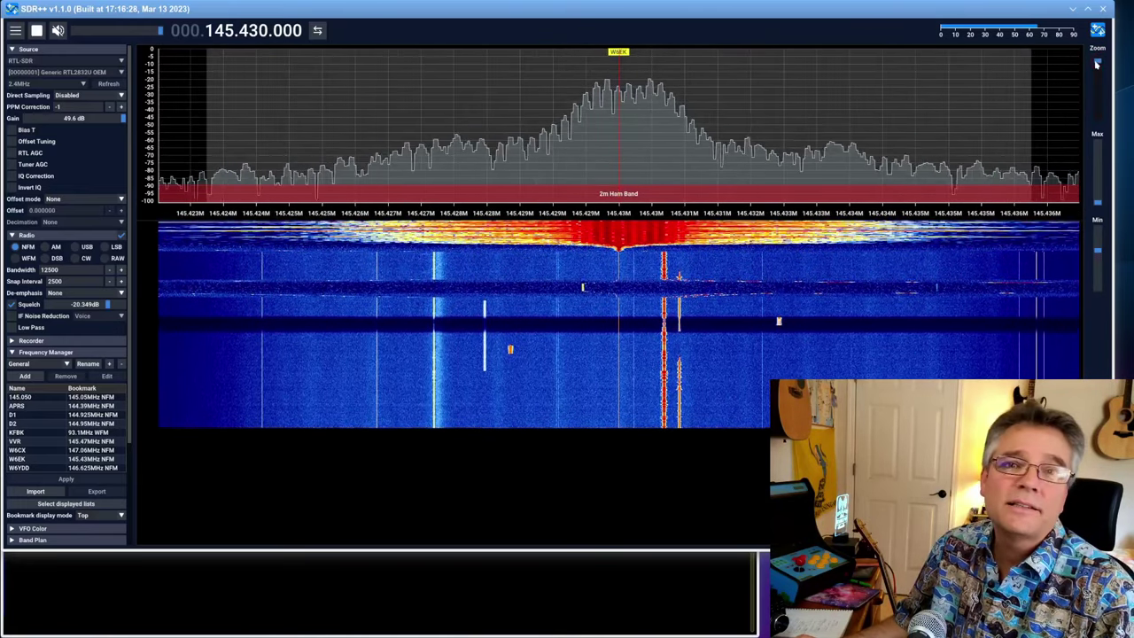
Drag the Zoom slider down to widen the spectrum across the 2m band
{"action": "left_click_drag", "start_coordinate": [1096, 64], "coordinate": [1098, 128]}
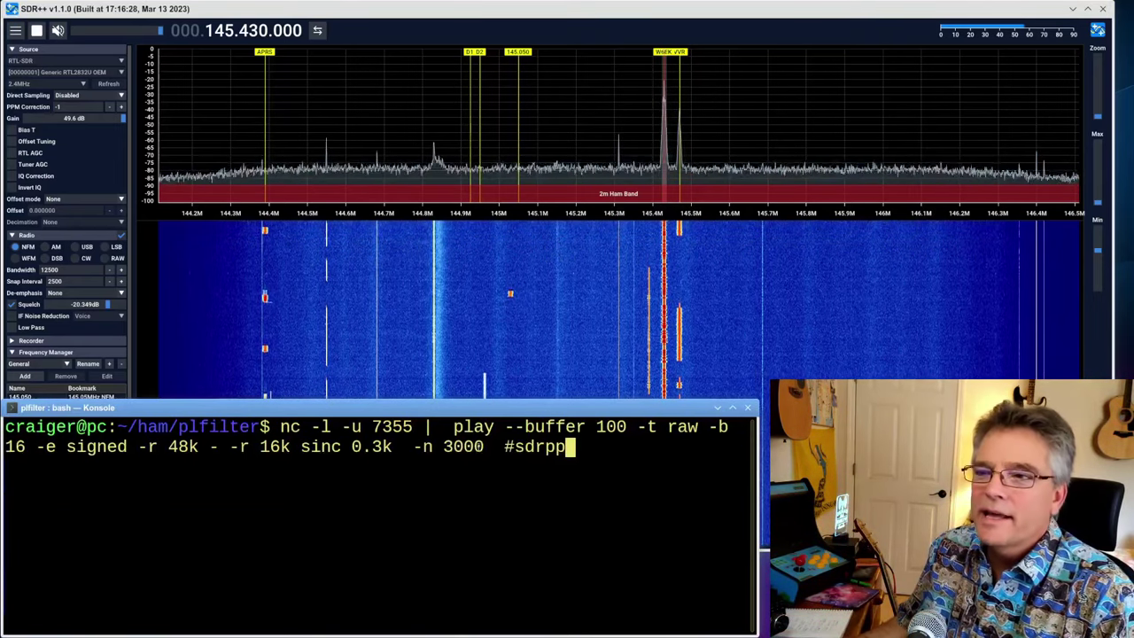
Select the nc | play command, raise Konsole, enlarge its font, and move it back down
{"action": "left_click_drag", "start_coordinate": [576, 447], "coordinate": [313, 129]}
{"action": "left_click", "coordinate": [351, 195]}
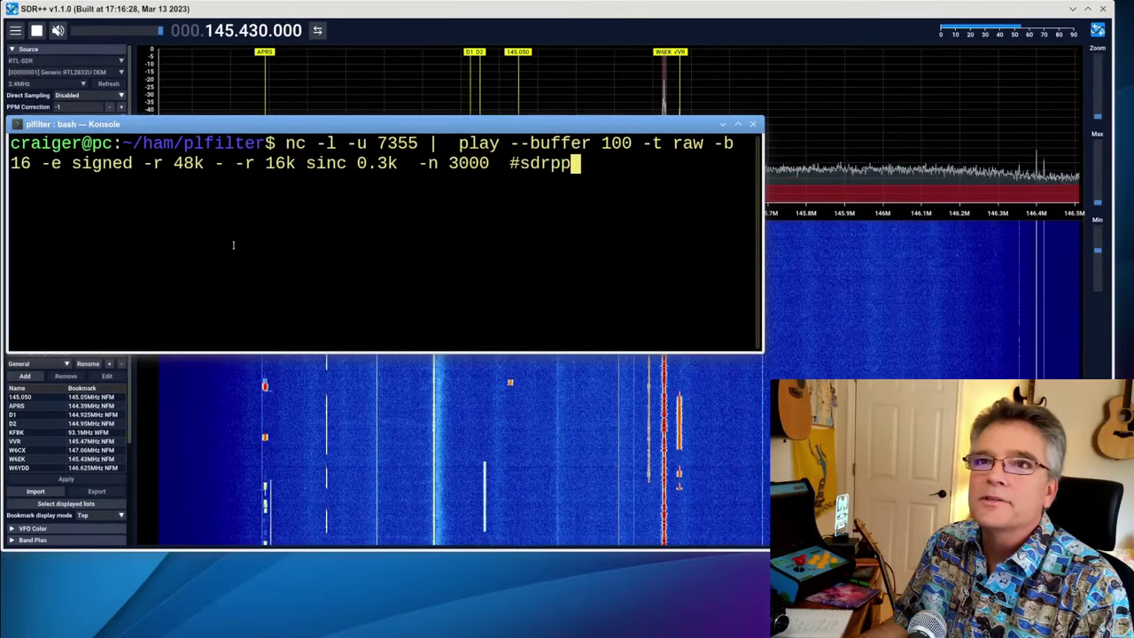
{"action": "key", "text": "ctrl+plus"}
{"action": "key", "text": "ctrl+plus"}
{"action": "key", "text": "ctrl+plus"}
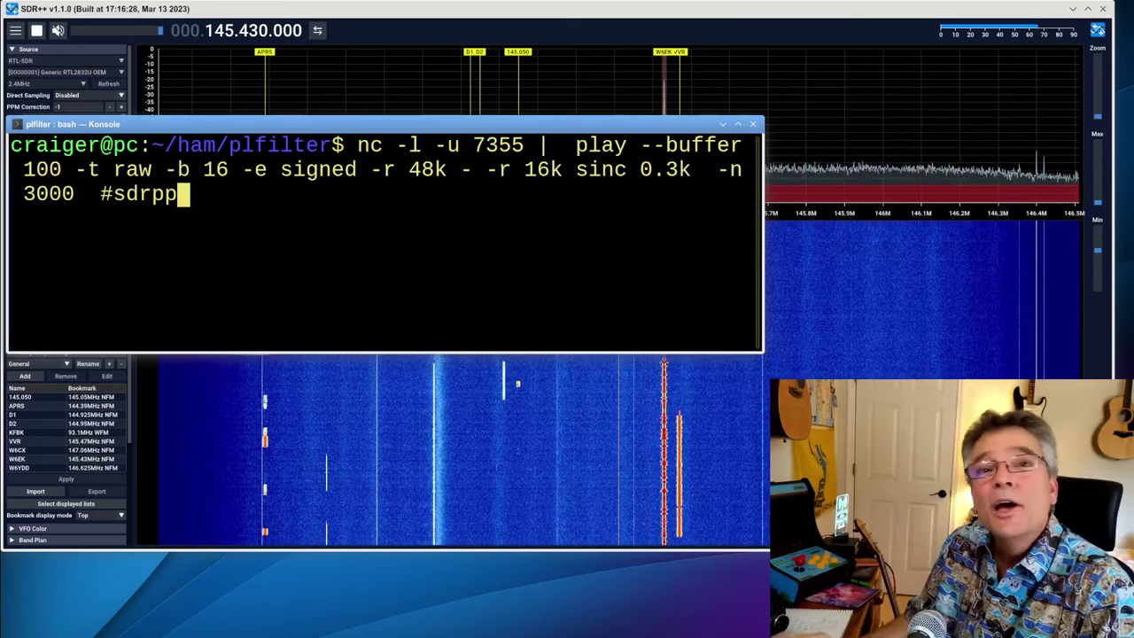
{"action": "left_click_drag", "start_coordinate": [432, 128], "coordinate": [433, 391]}
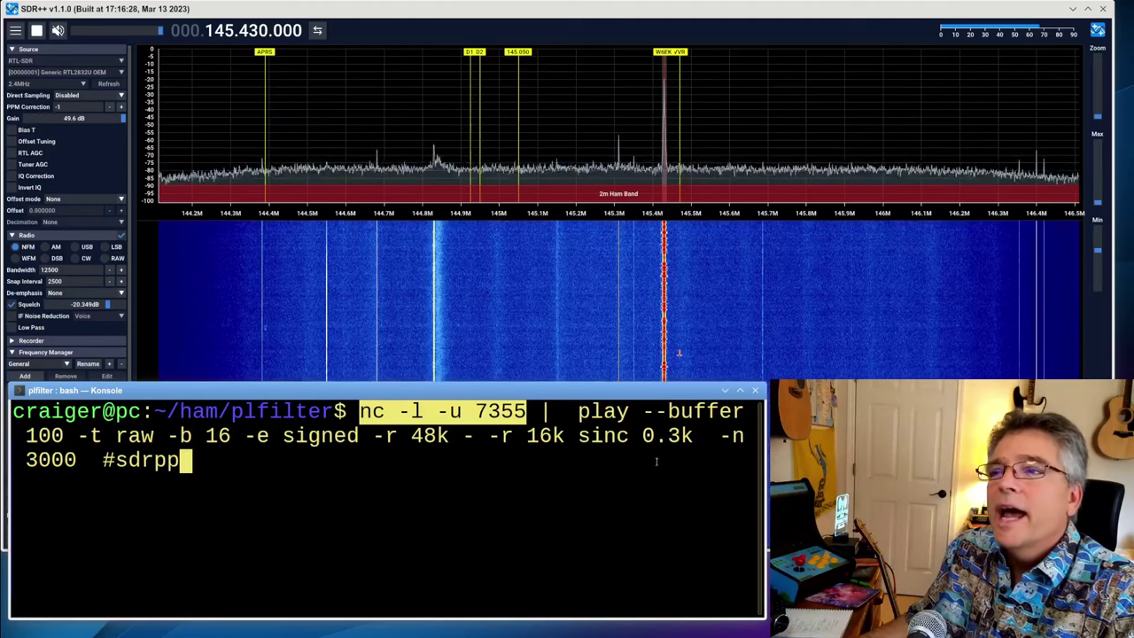
Highlight the raw audio format and rate options and the 0.3k filter, then nudge the window
{"action": "left_click_drag", "start_coordinate": [539, 434], "coordinate": [39, 435]}
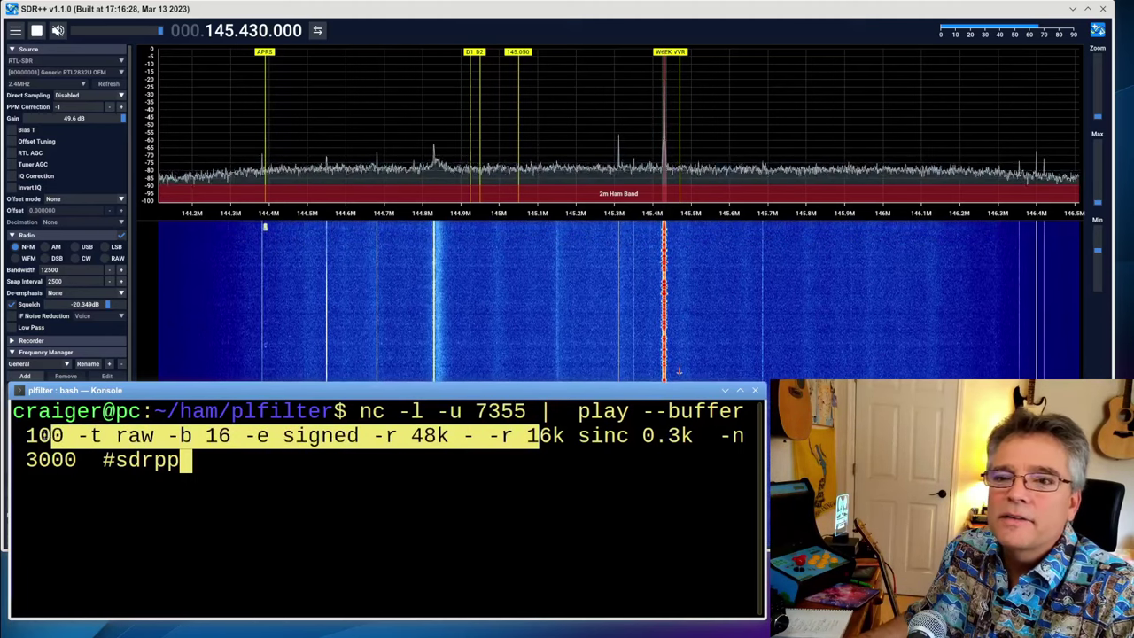
{"action": "left_click", "coordinate": [693, 435]}
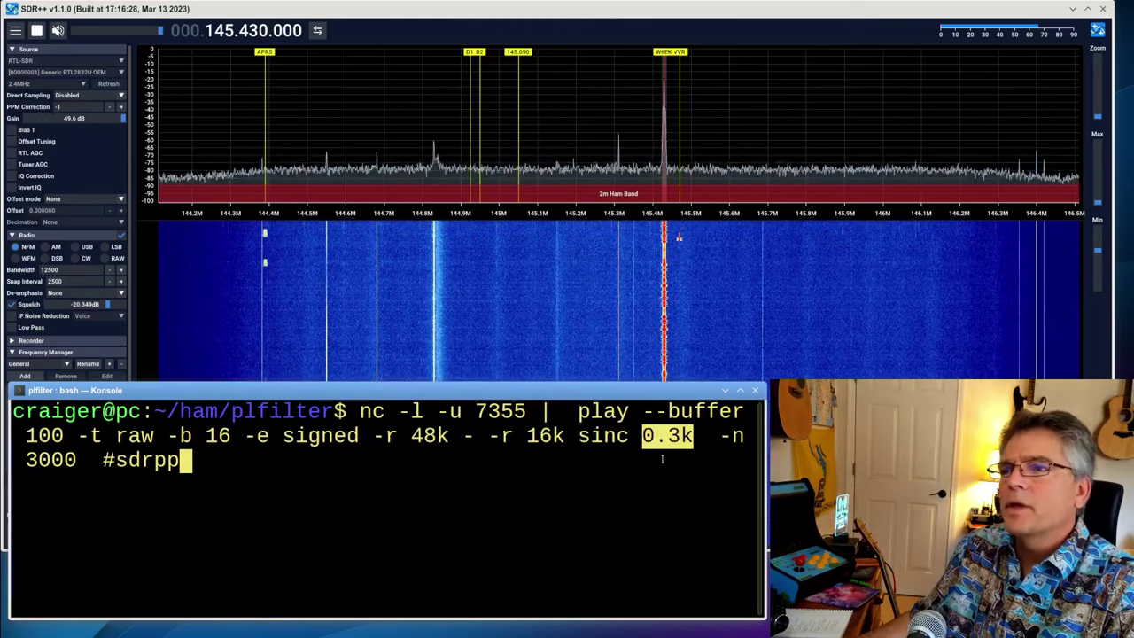
{"action": "left_click", "coordinate": [662, 458]}
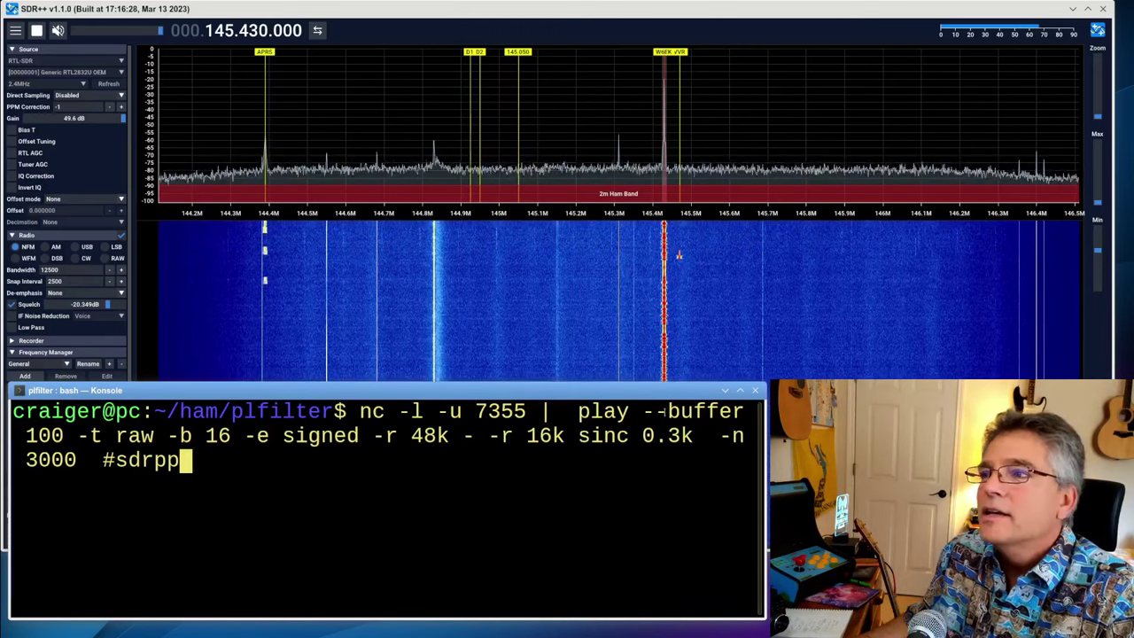
{"action": "left_click_drag", "start_coordinate": [674, 390], "coordinate": [683, 421]}
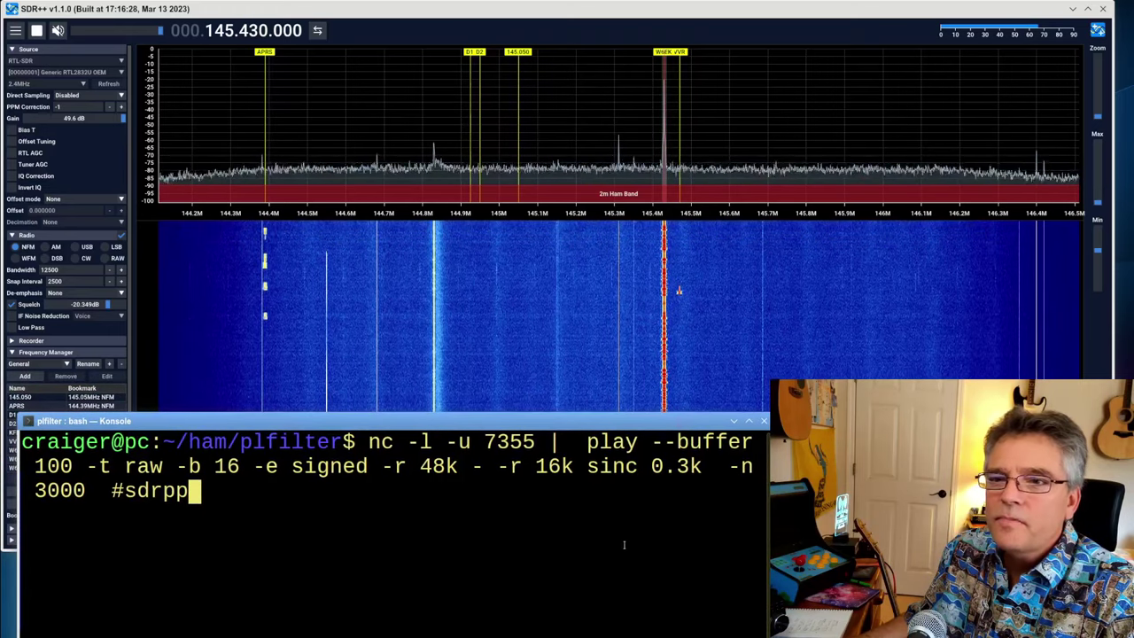
Run the nc -l -u 7355 | play filter, bring SDR++ forward, and open the Radio sink choices
{"action": "key", "text": "Return"}
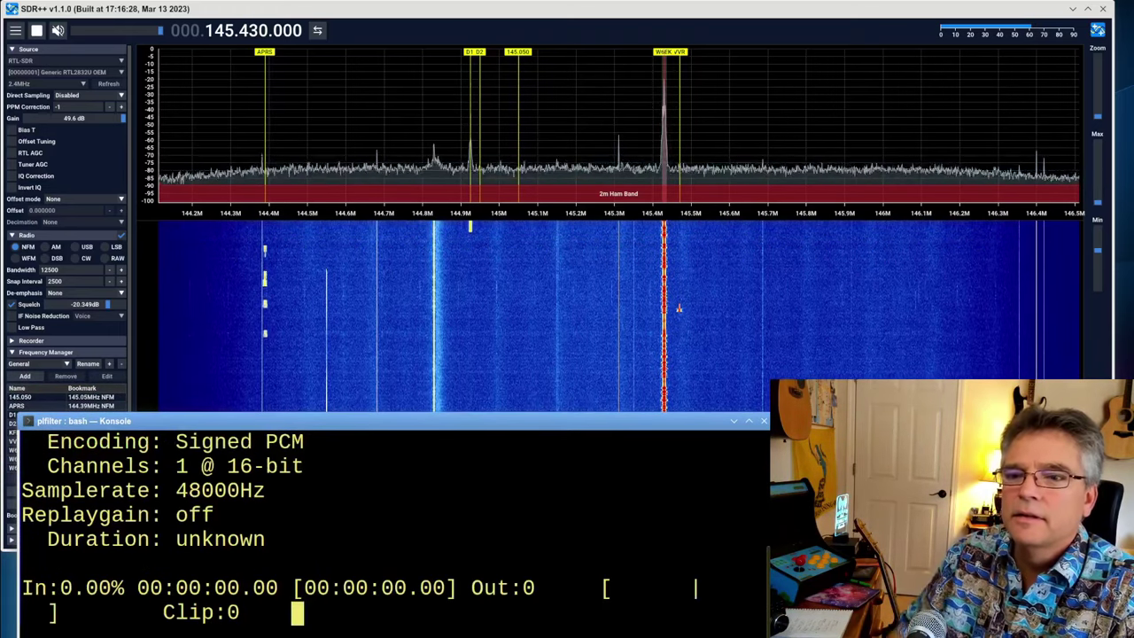
{"action": "left_click_drag", "start_coordinate": [630, 421], "coordinate": [614, 401]}
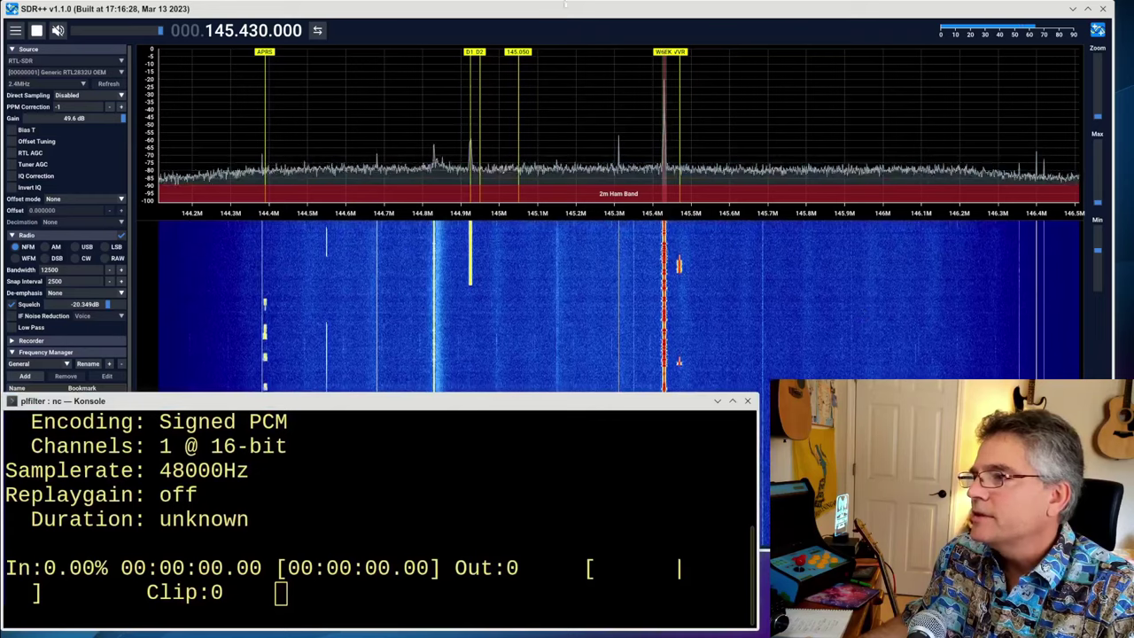
{"action": "left_click", "coordinate": [384, 317]}
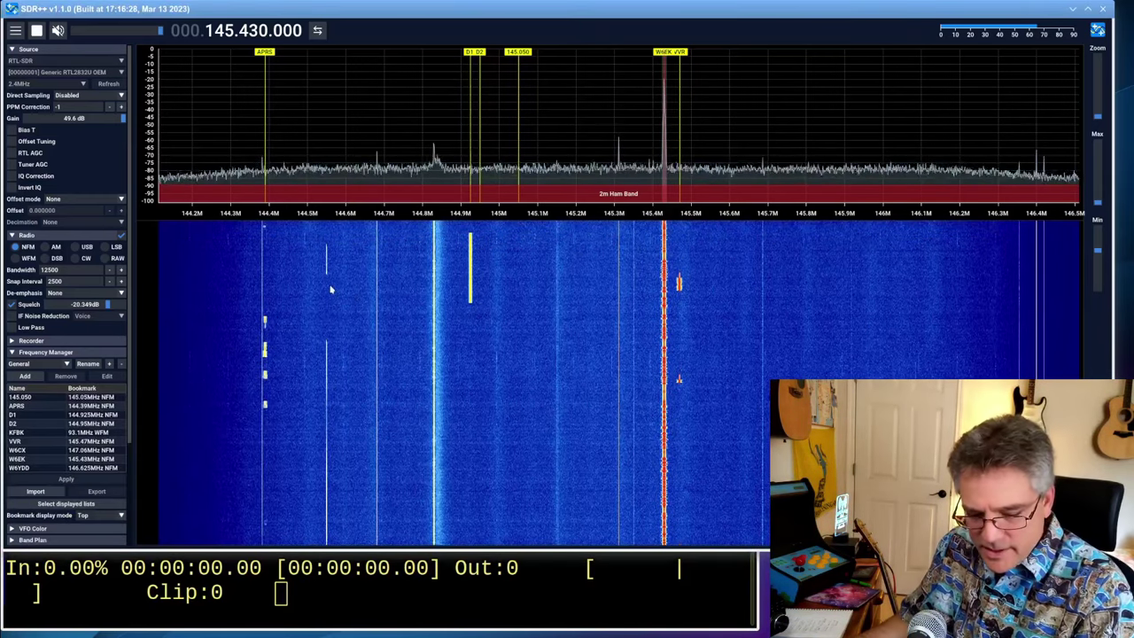
{"action": "key", "text": "super"}
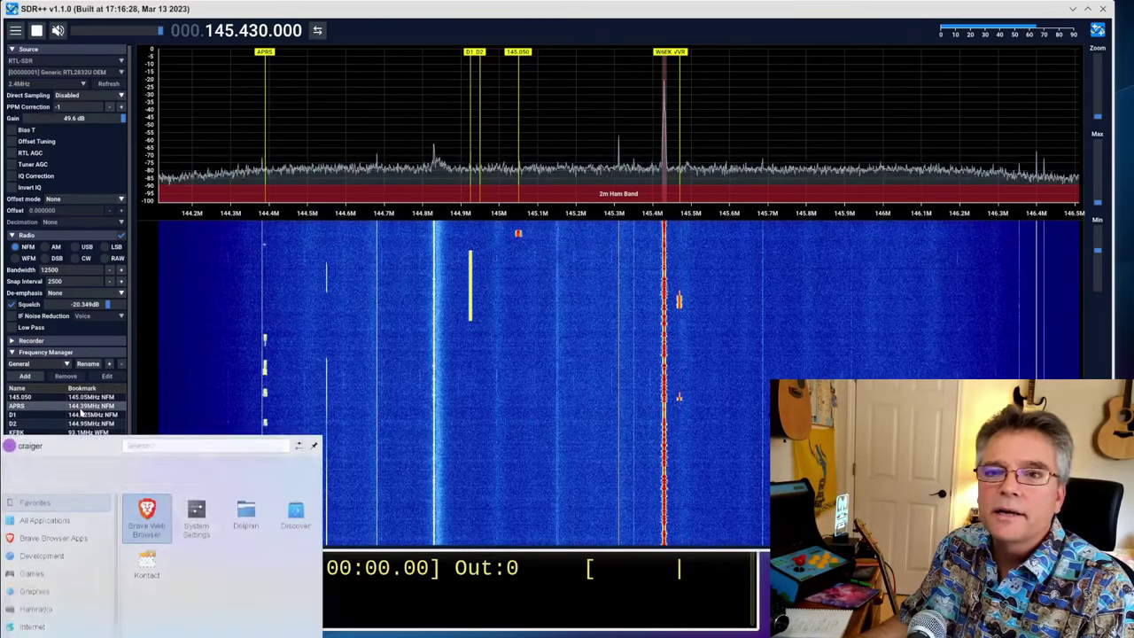
{"action": "left_click", "coordinate": [124, 414]}
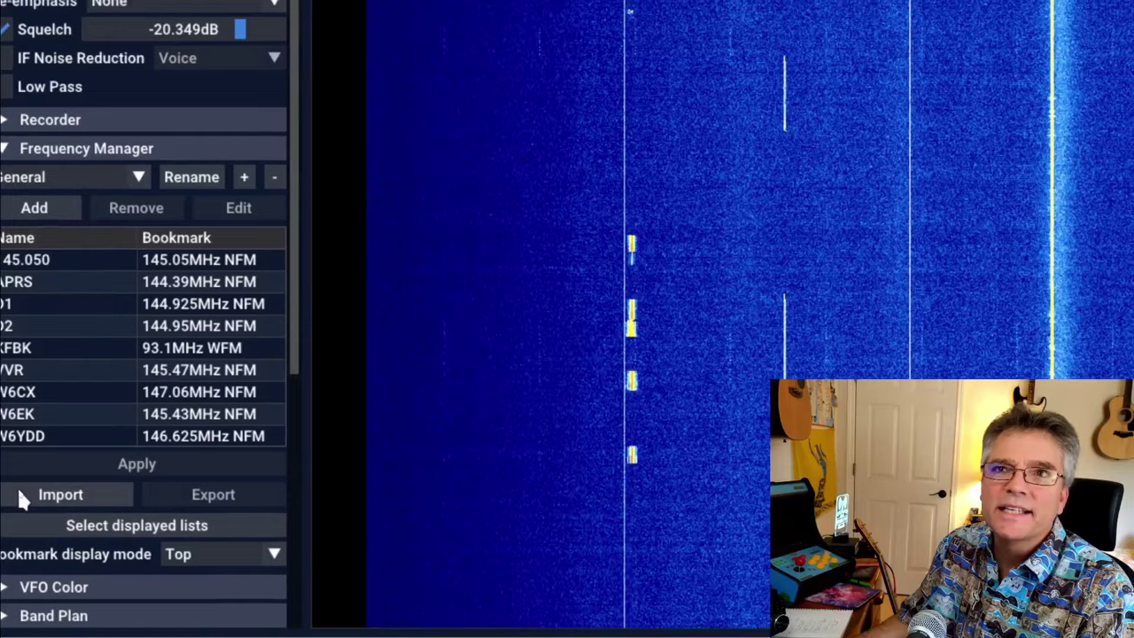
{"action": "scroll", "coordinate": [11, 496], "scroll_direction": "down", "scroll_amount": 4}
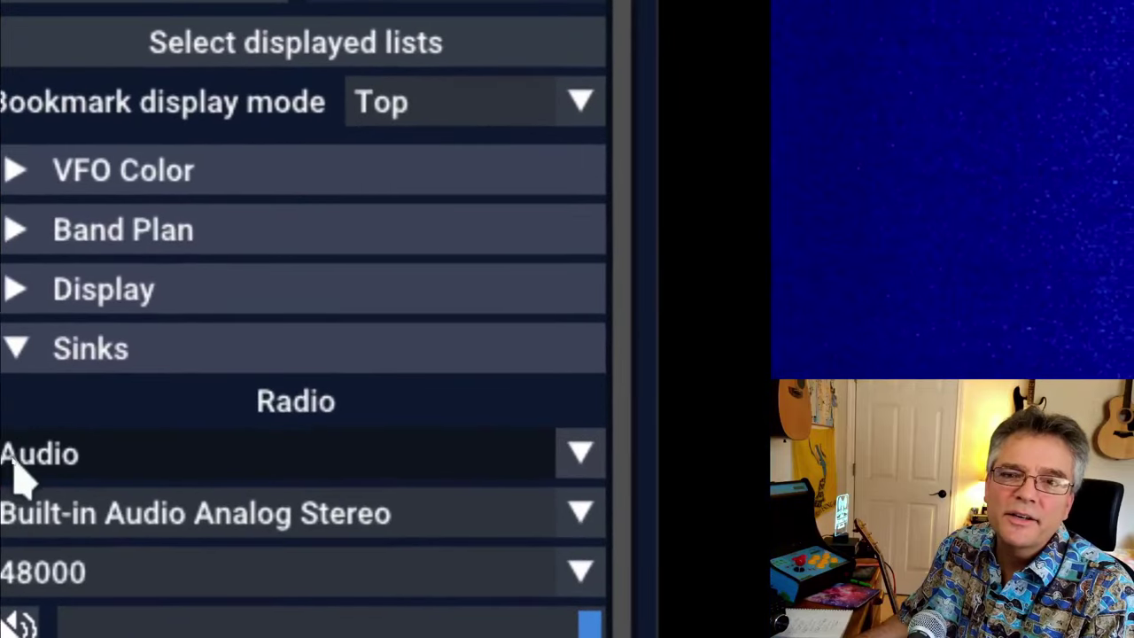
{"action": "left_click", "coordinate": [11, 468]}
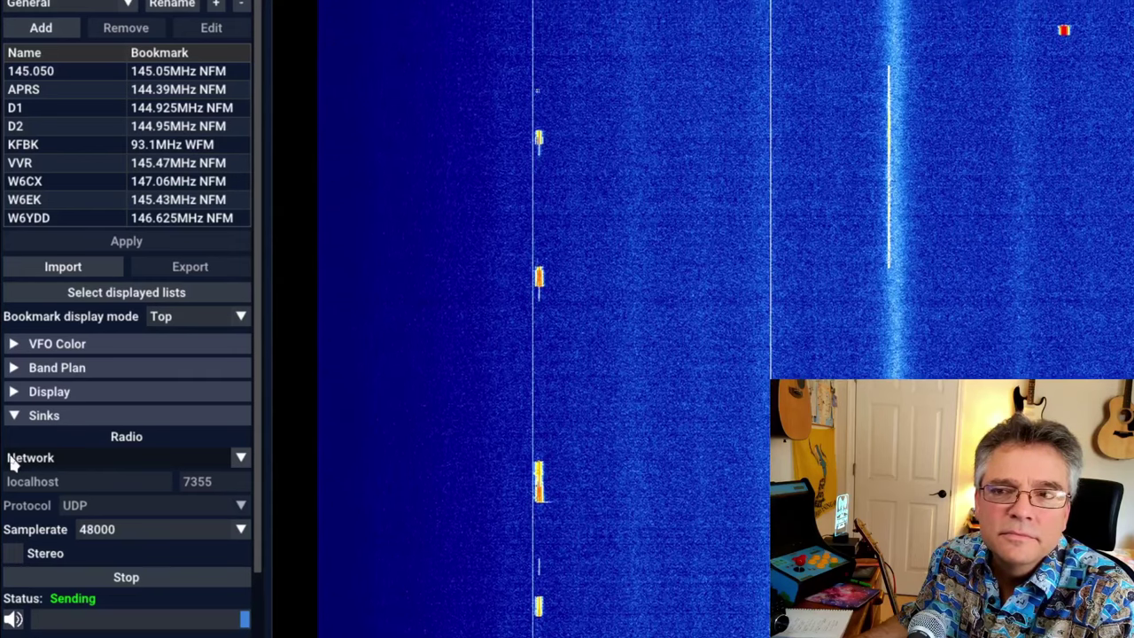
Set the Radio sink to Audio, rerun the nc | play listener in Konsole, and return to SDR++
{"action": "left_click", "coordinate": [12, 461]}
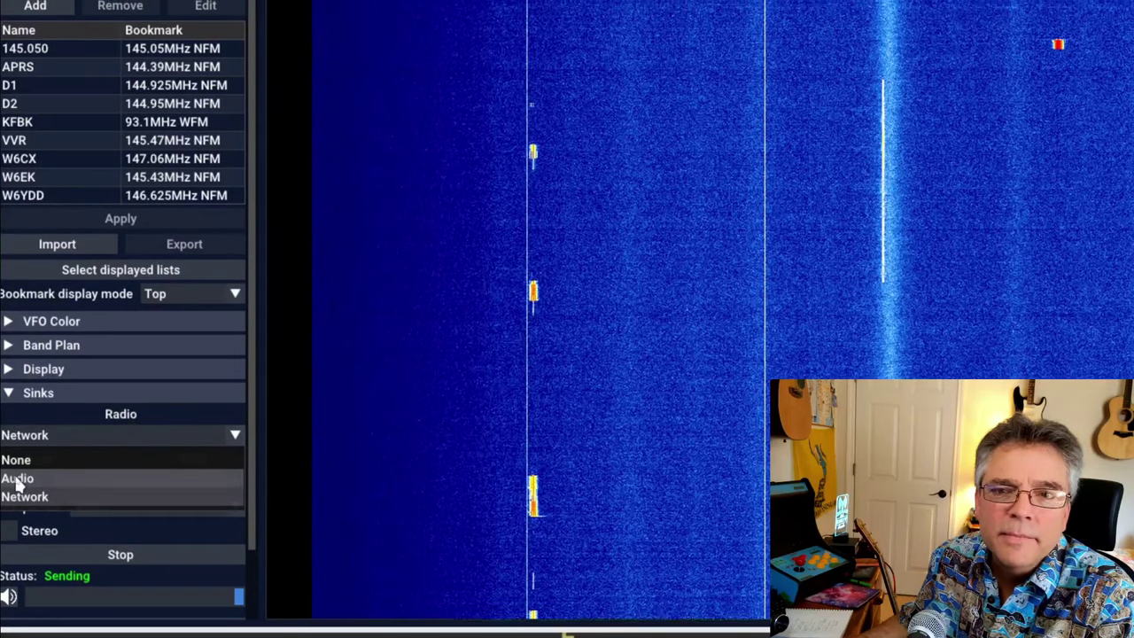
{"action": "left_click", "coordinate": [16, 479]}
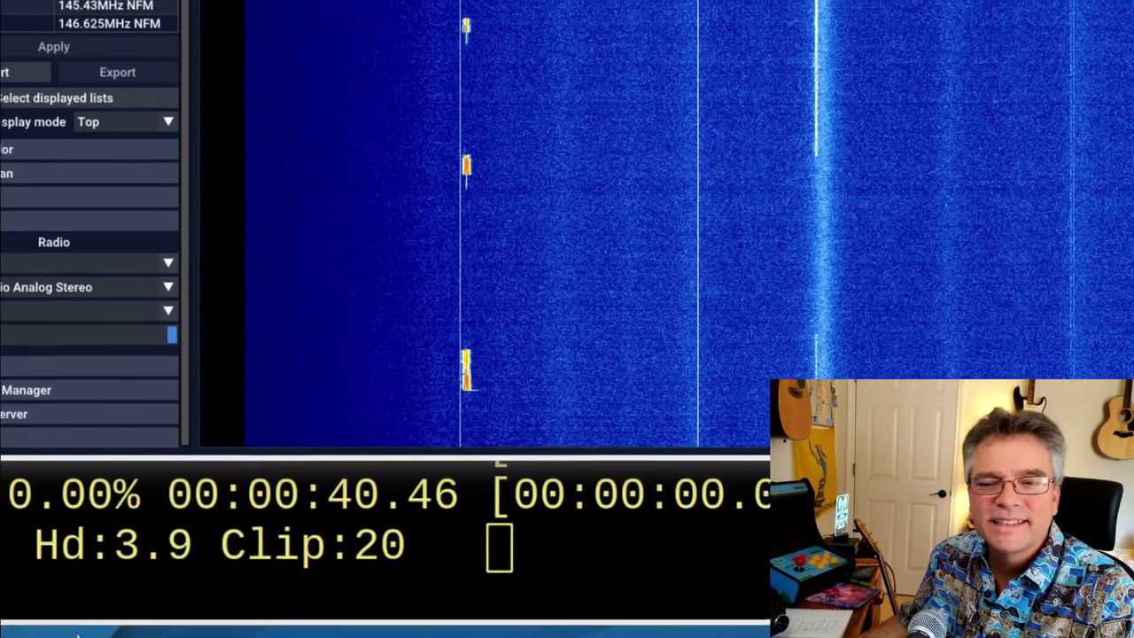
{"action": "key", "text": "alt+Tab"}
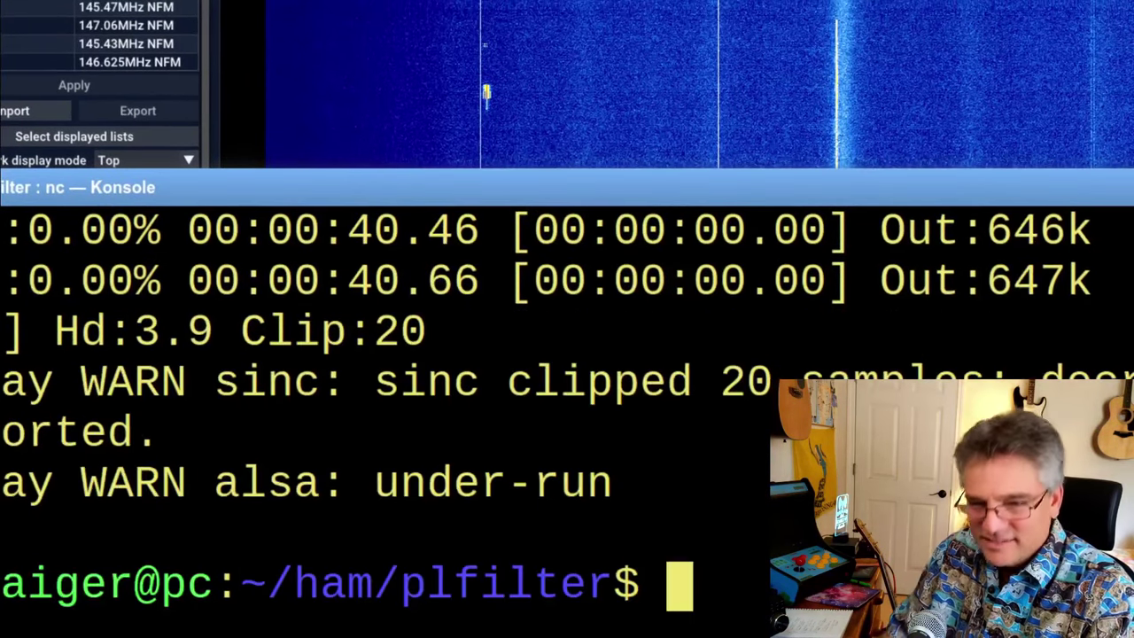
{"action": "key", "text": "Up"}
{"action": "key", "text": "Return"}
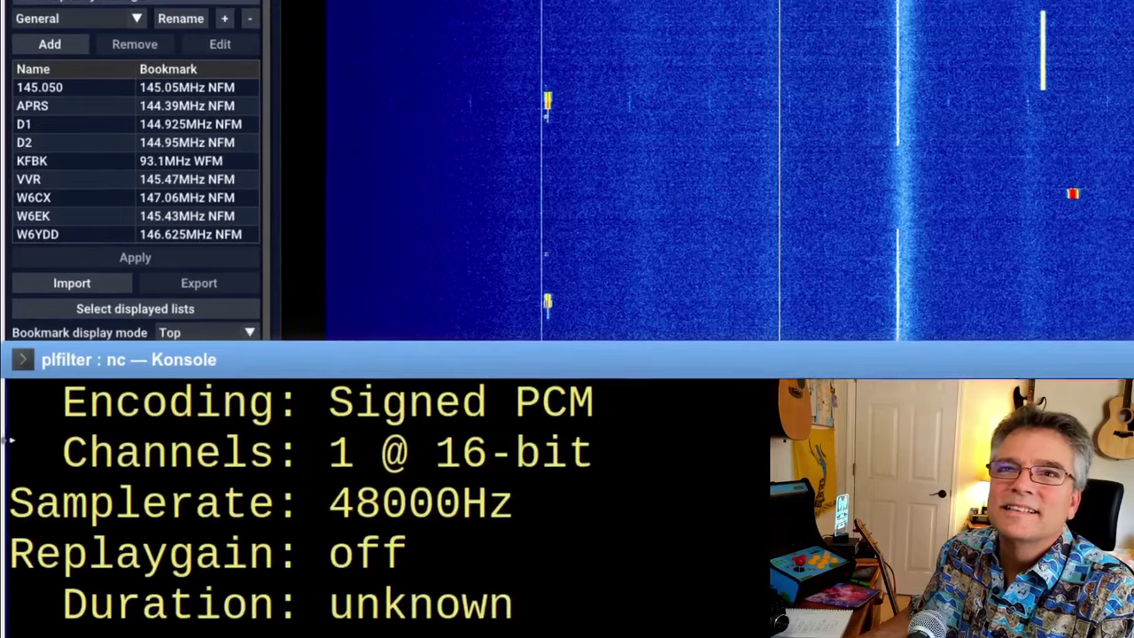
{"action": "key", "text": "alt+Tab"}
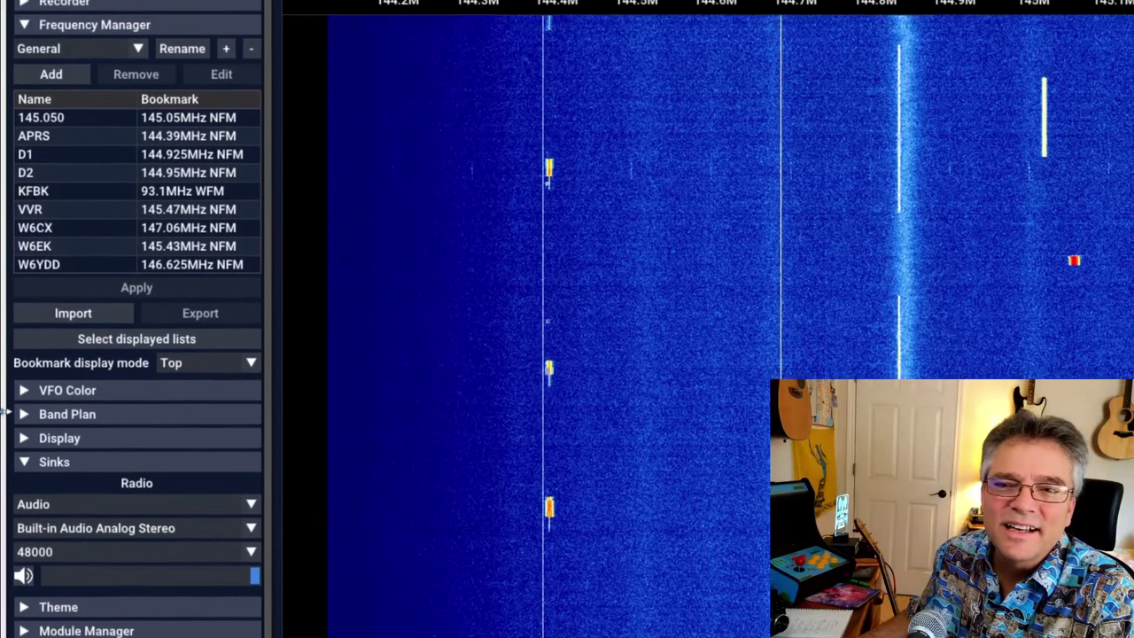
{"action": "scroll", "coordinate": [11, 434], "scroll_direction": "down", "scroll_amount": 1}
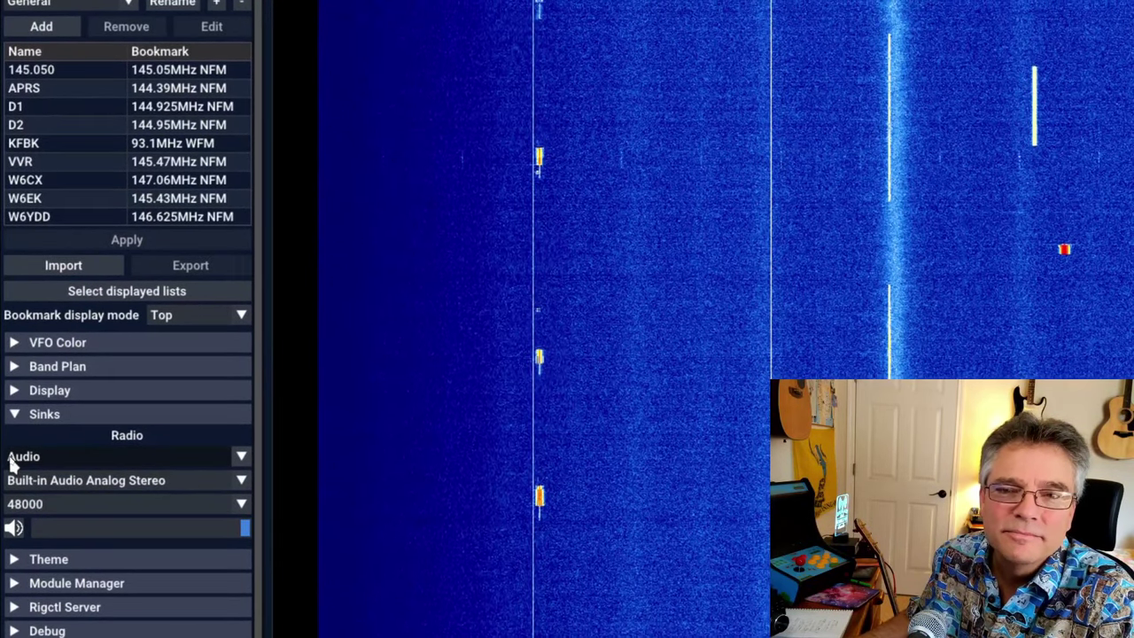
Switch the Radio sink back to Network, check the Konsole listener, and mute SDR++'s audio
{"action": "left_click", "coordinate": [10, 457]}
{"action": "left_click", "coordinate": [12, 488]}
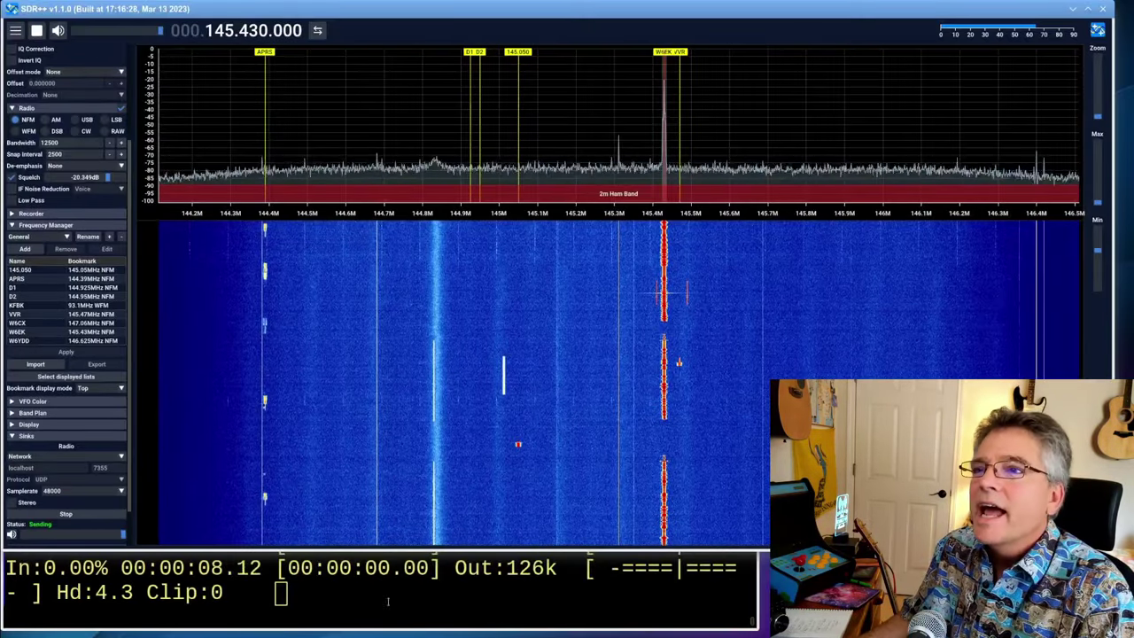
{"action": "left_click", "coordinate": [450, 600]}
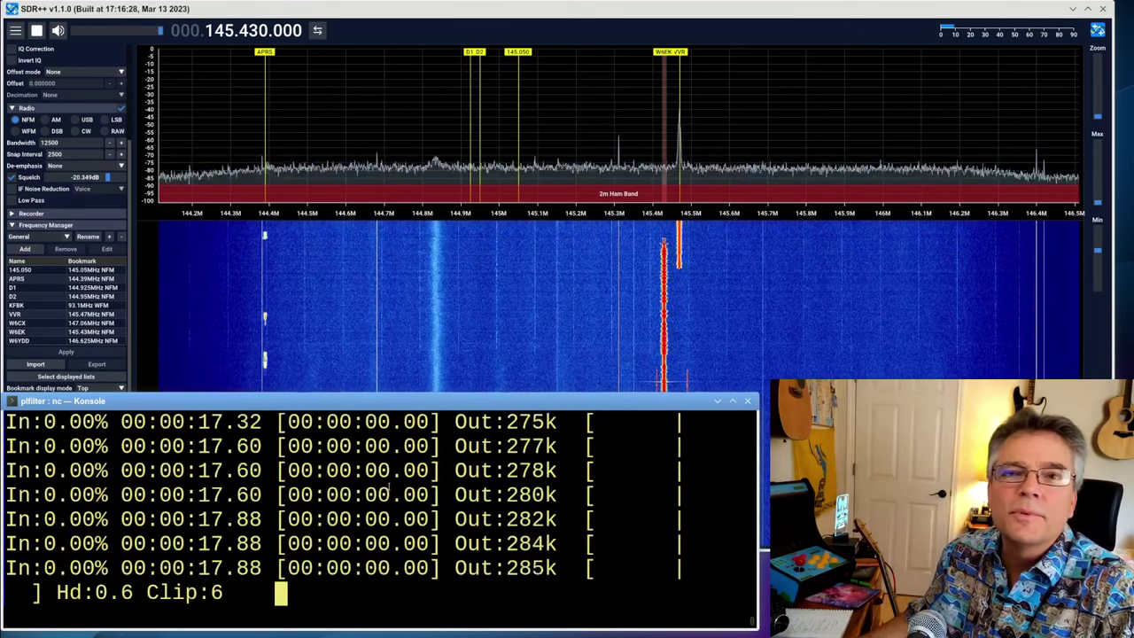
{"action": "key", "text": "alt+Tab"}
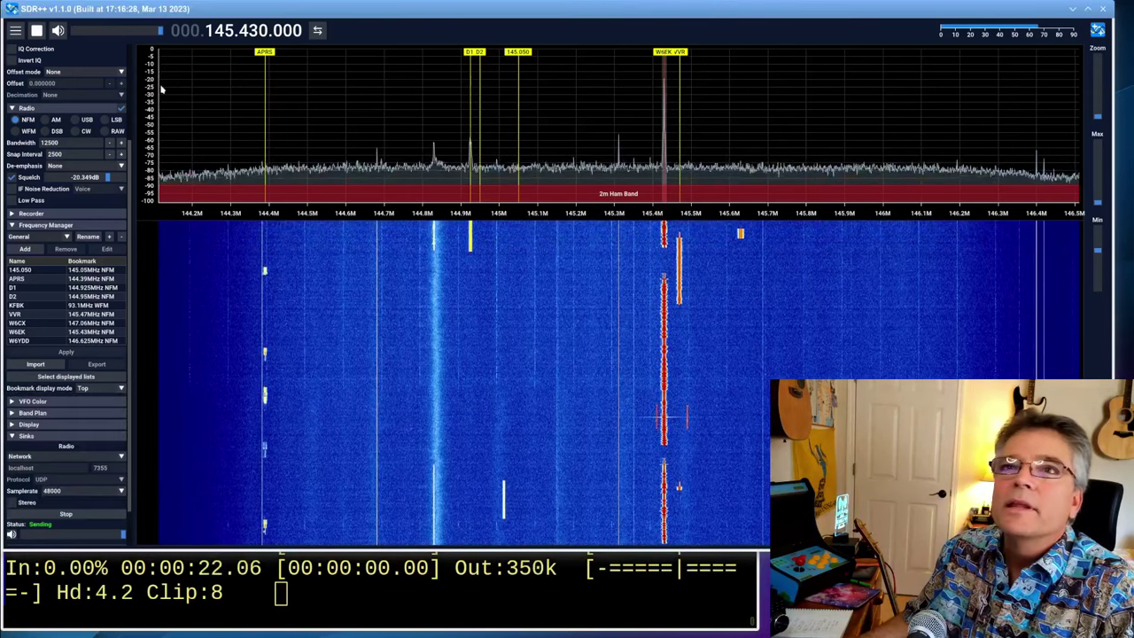
{"action": "left_click", "coordinate": [58, 30]}
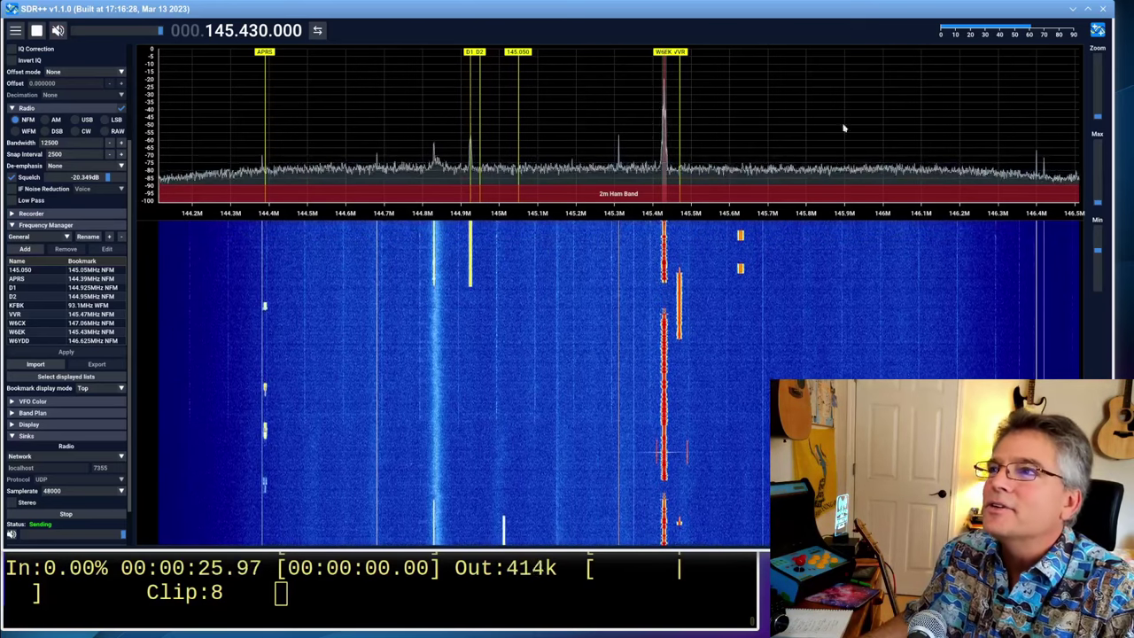
Close SDR++, launch Gqrx via 'gq', and start its DSP on 145.430 MHz
{"action": "left_click", "coordinate": [1103, 9]}
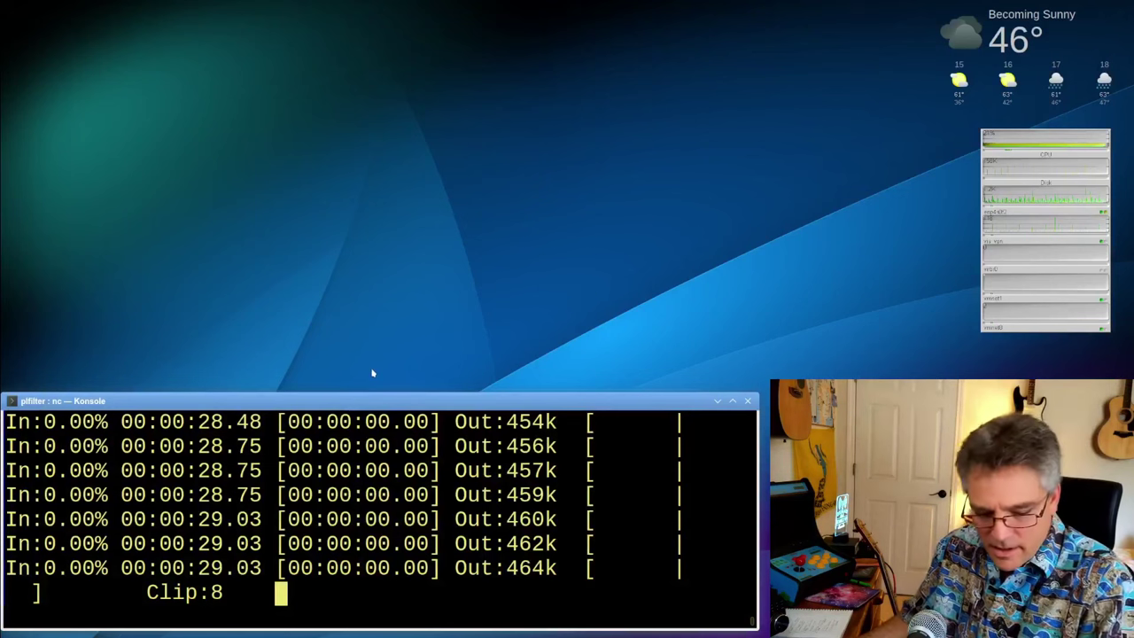
{"action": "key", "text": "super"}
{"action": "type", "text": "gqr"}
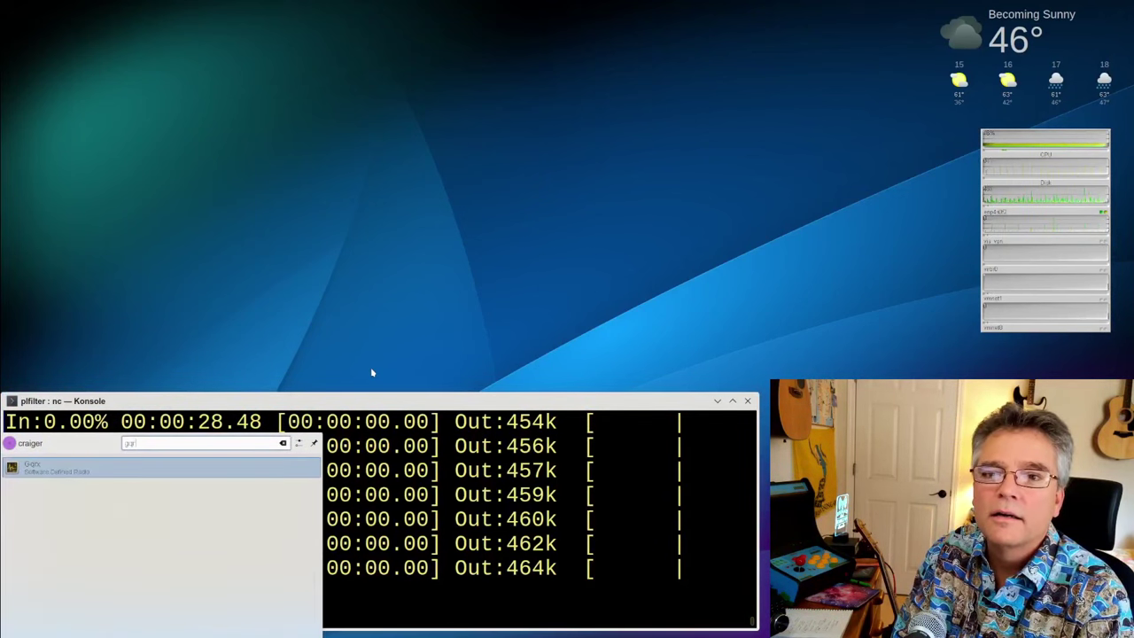
{"action": "key", "text": "Return"}
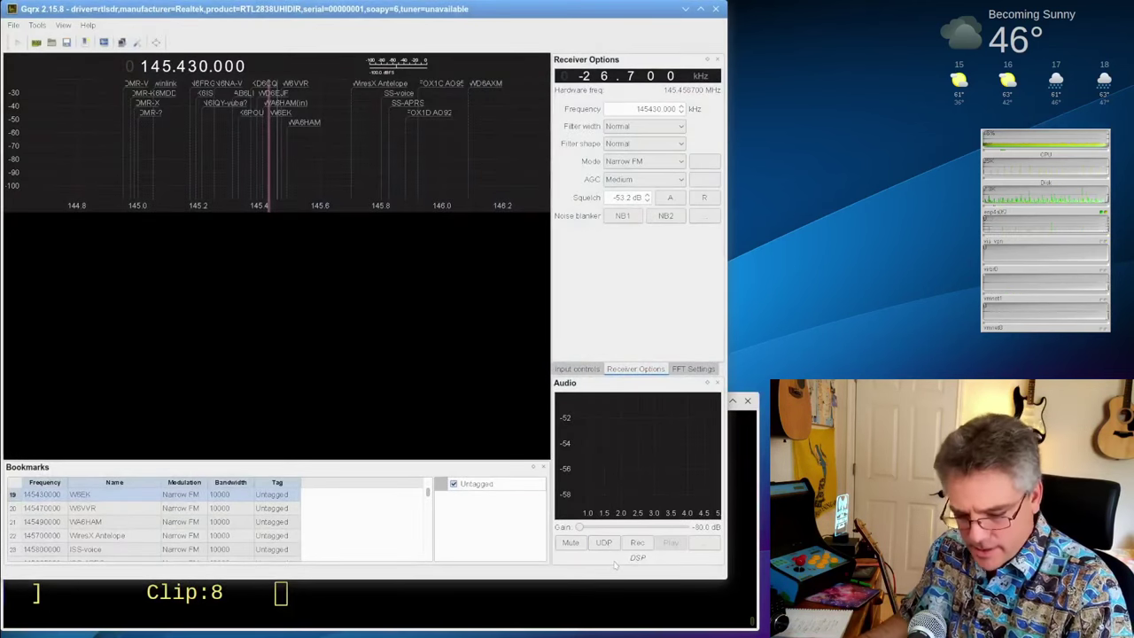
{"action": "left_click", "coordinate": [17, 42]}
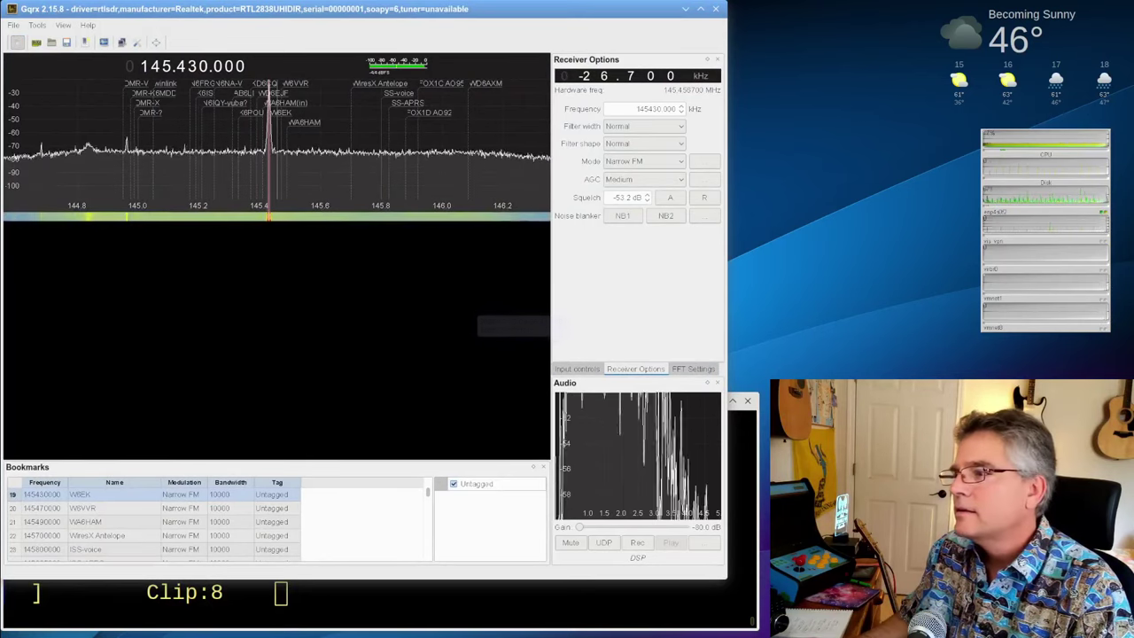
Stop the Konsole listener with Ctrl+C and rerun the previous nc | play command
{"action": "left_click", "coordinate": [583, 601]}
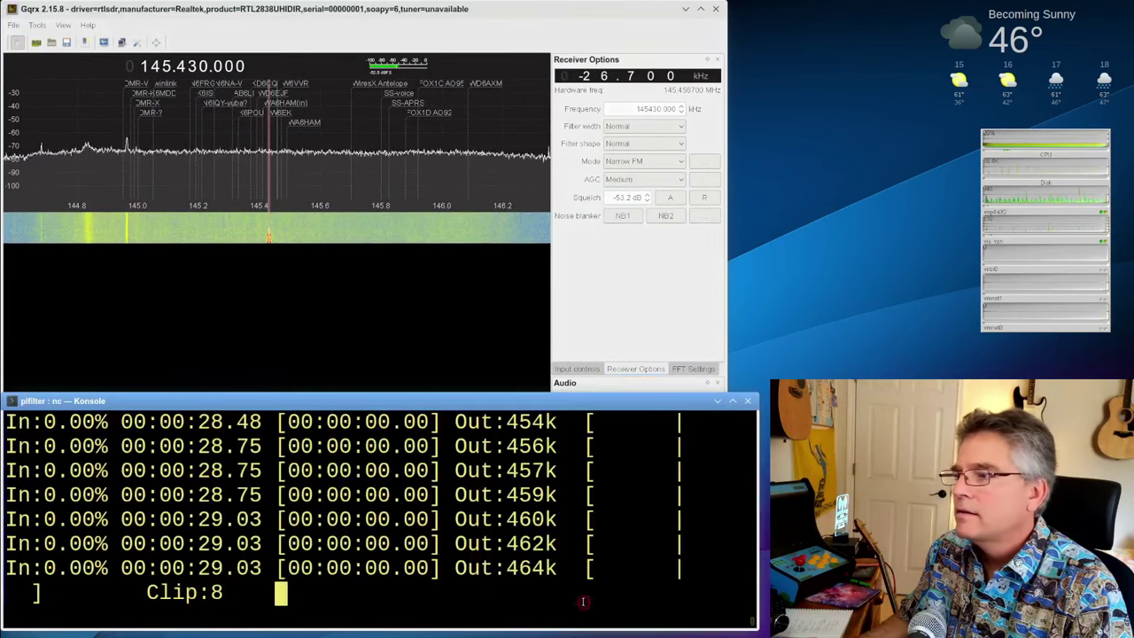
{"action": "key", "text": "ctrl+c"}
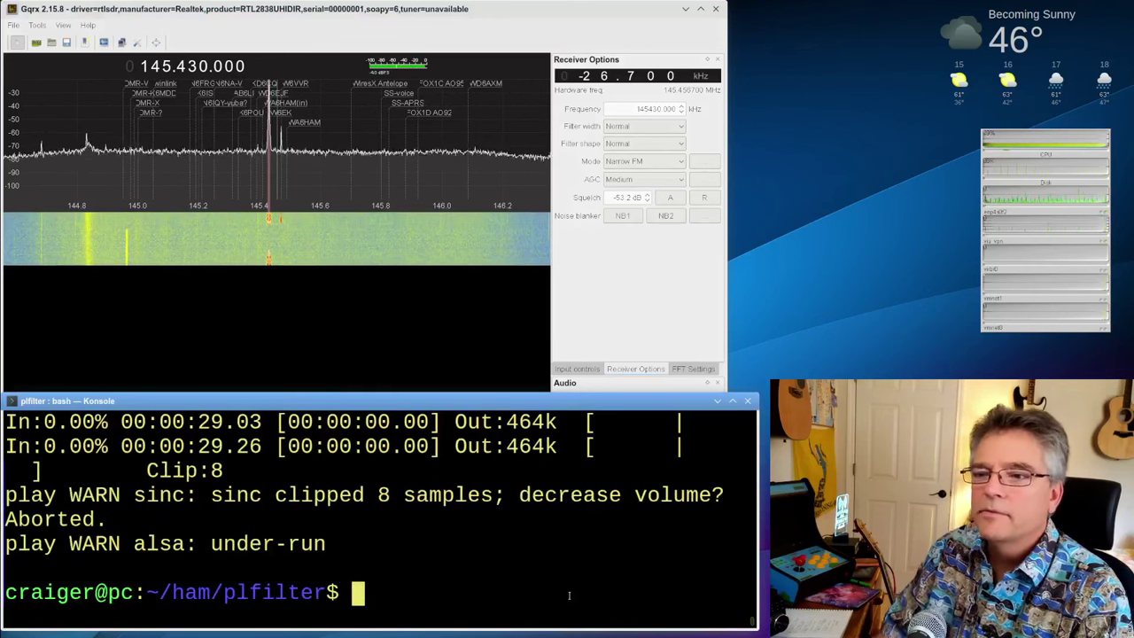
{"action": "key", "text": "Up"}
{"action": "key", "text": "Return"}
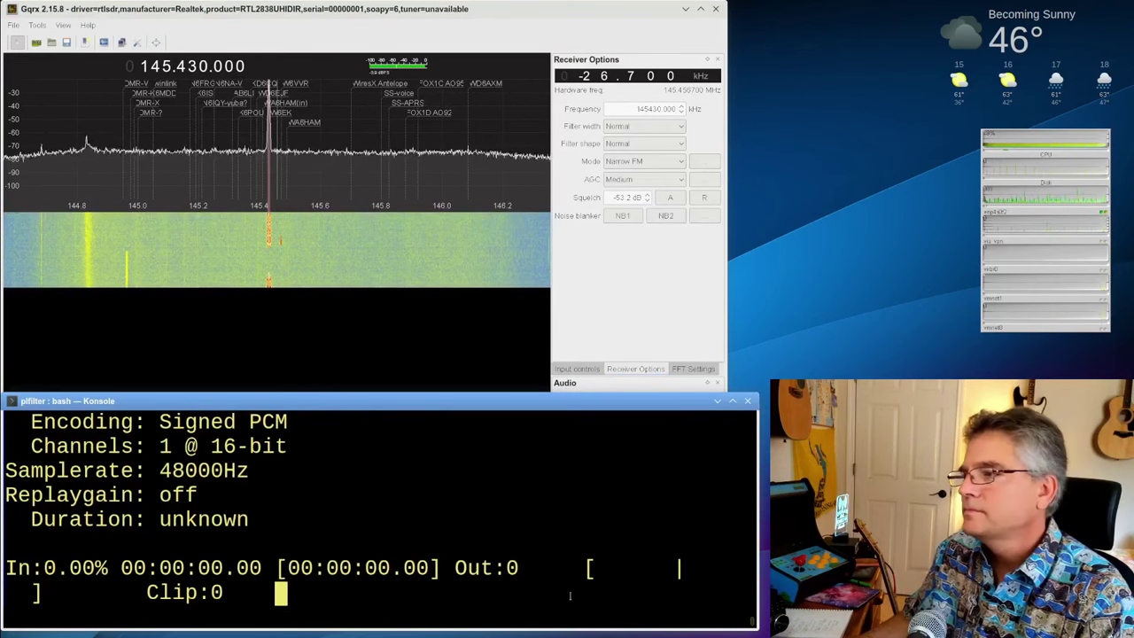
Raise Gqrx and enable its UDP audio output so sox filters the 145.430 MHz repeater audio
{"action": "left_click", "coordinate": [630, 236]}
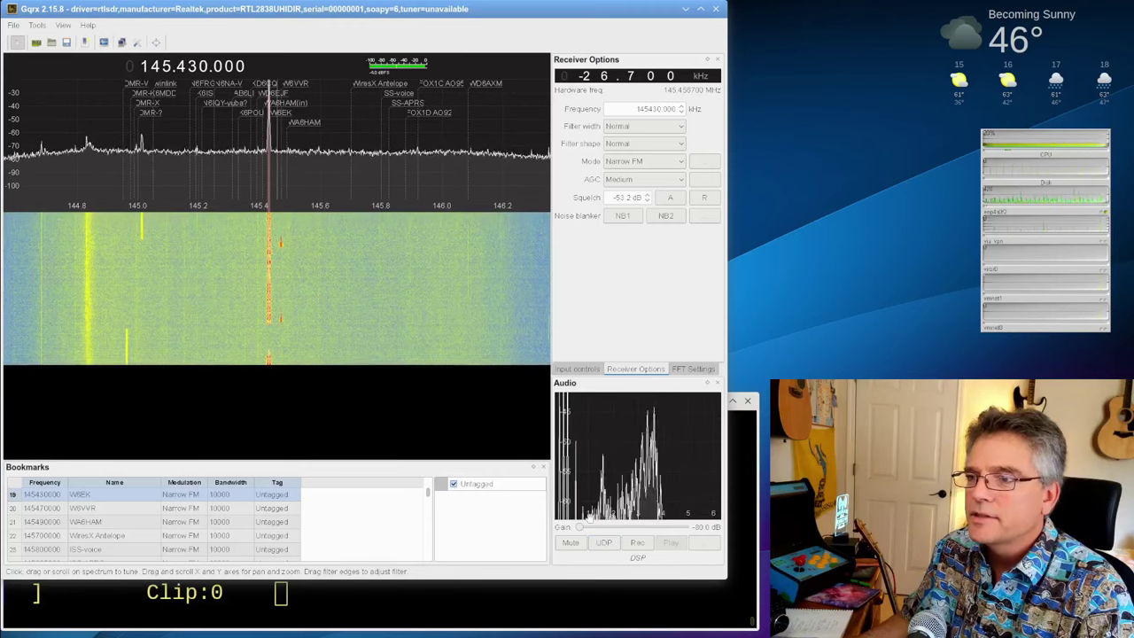
{"action": "scroll", "coordinate": [589, 517], "scroll_direction": "down", "scroll_amount": 2}
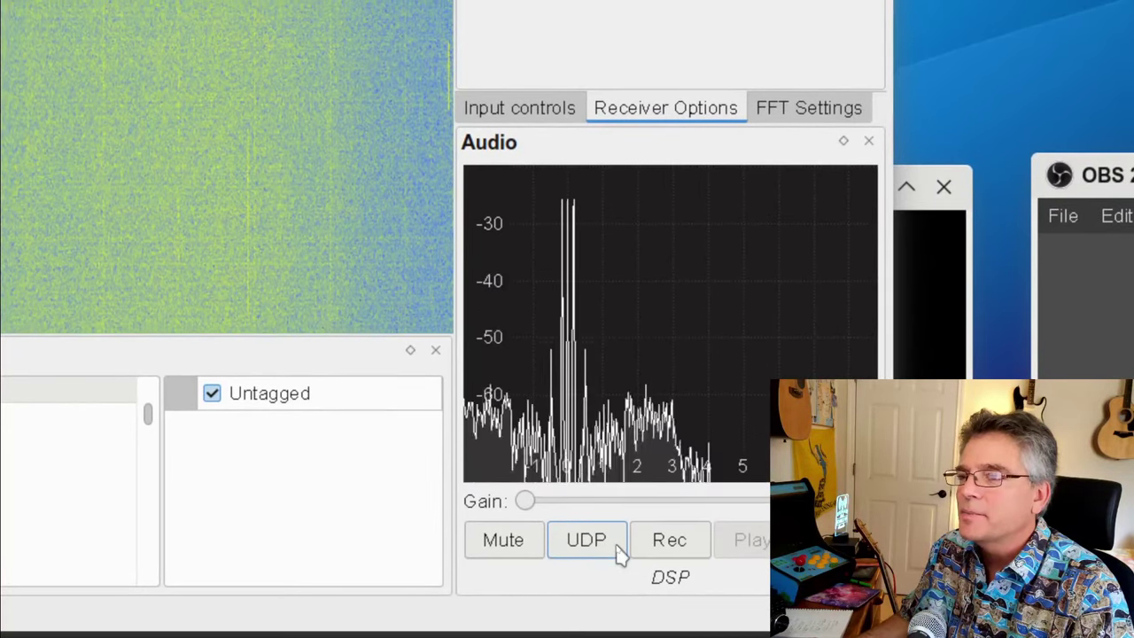
{"action": "left_click", "coordinate": [611, 549]}
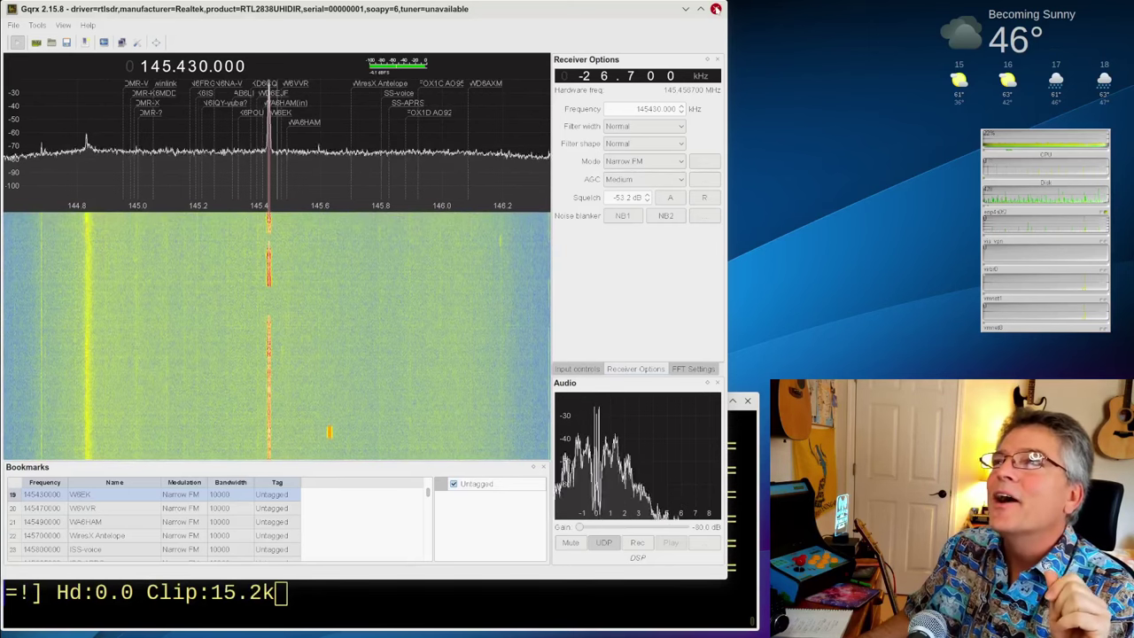
Close the Gqrx window so the sox play pipeline finishes with Done
{"action": "left_click", "coordinate": [716, 8]}
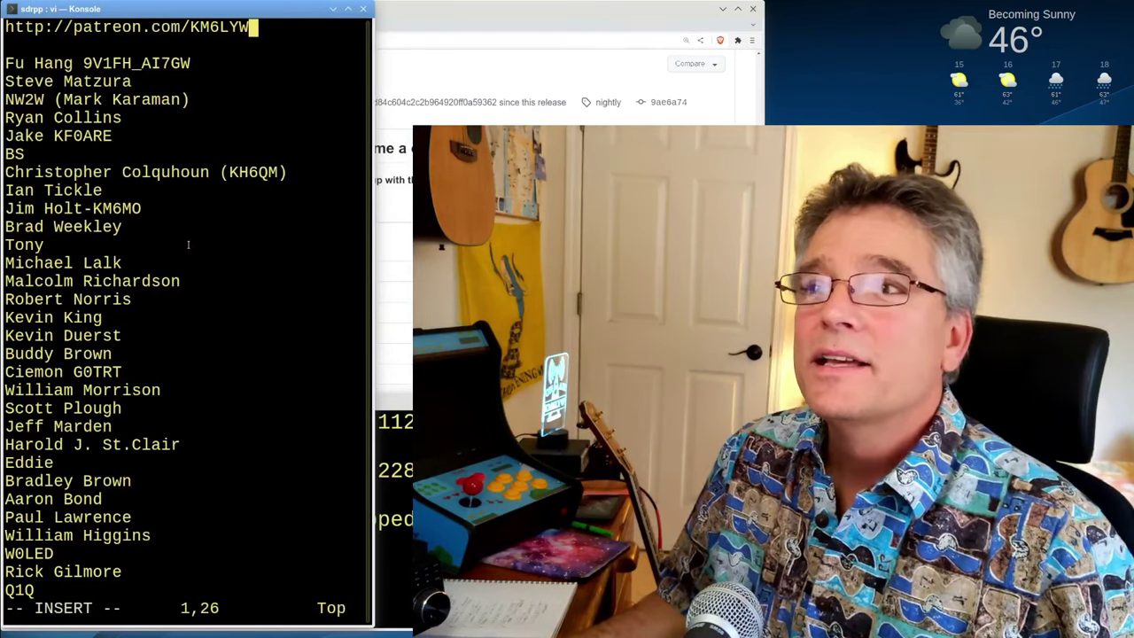
Show the KM6LYW Radio DigiPi Project page on craiger.org in Brave, then raise the vi supporters list
{"action": "left_click", "coordinate": [407, 4]}
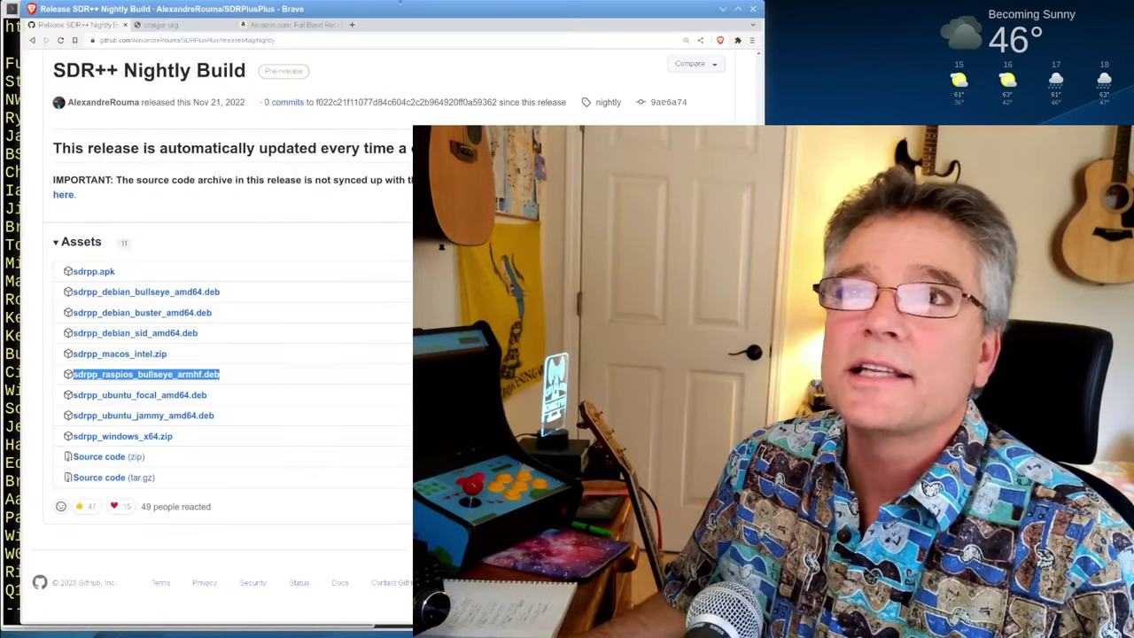
{"action": "left_click", "coordinate": [199, 27]}
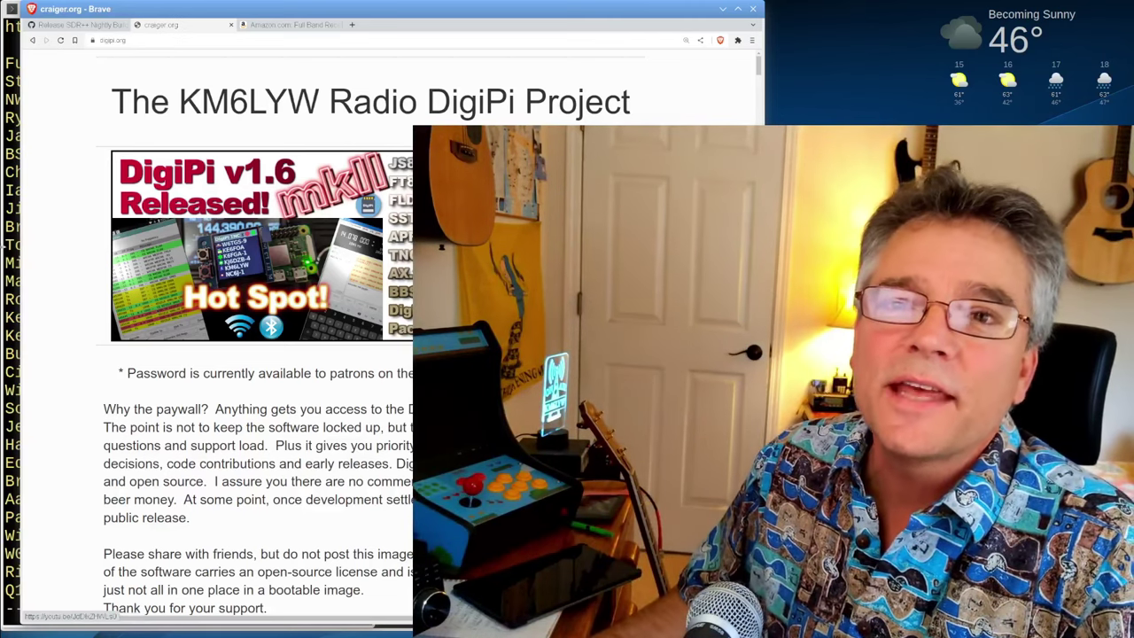
{"action": "left_click", "coordinate": [3, 252]}
Move down through the 550-plus lines of Patreon supporter names in vi to the last entry
{"action": "key", "text": "Down"}
{"action": "key", "text": "Down"}
{"action": "key", "text": "Down"}
{"action": "key", "text": "Down"}
{"action": "key", "text": "Down"}
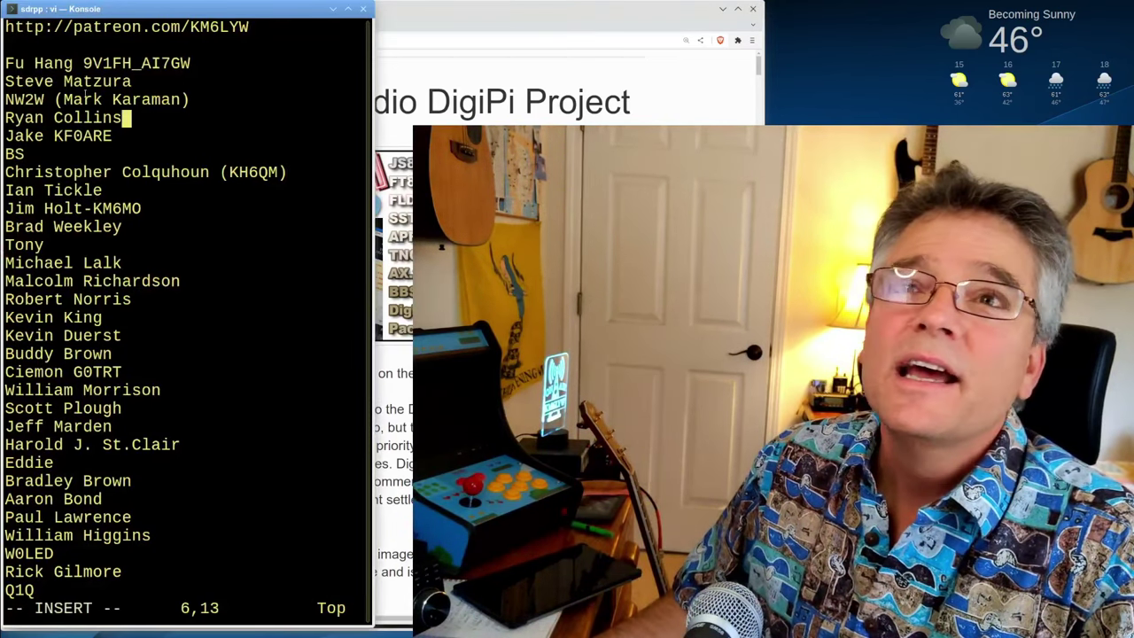
{"action": "key", "text": "Down"}
{"action": "key", "text": "Down"}
{"action": "key", "text": "Down"}
{"action": "key", "text": "Down"}
{"action": "key", "text": "Down"}
{"action": "key", "text": "Down"}
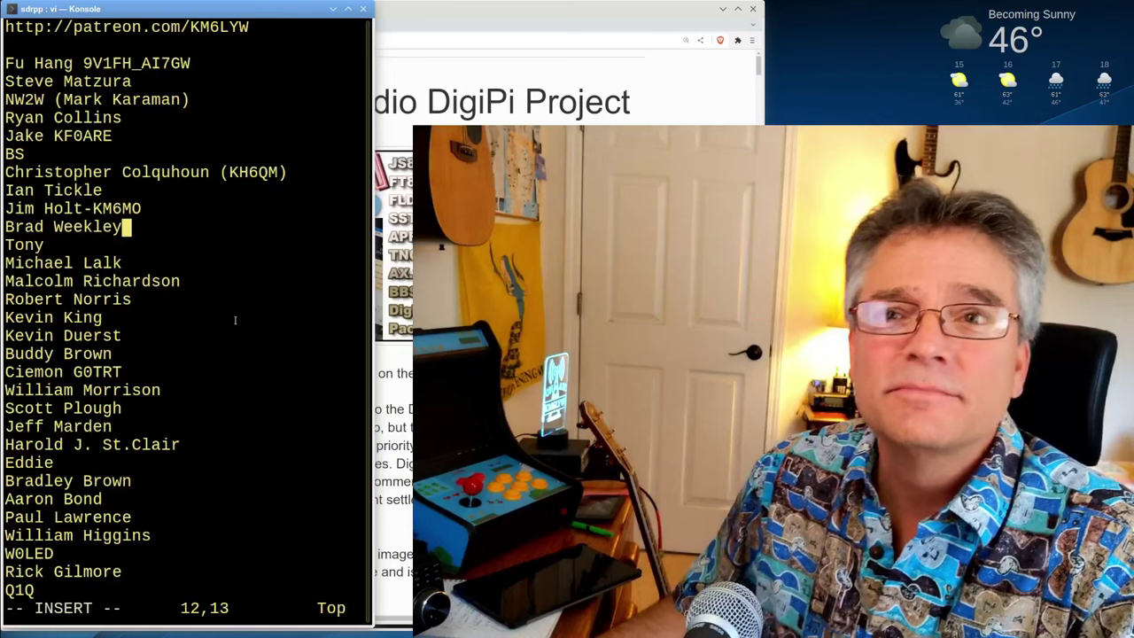
{"action": "key", "text": "Down"}
{"action": "key", "text": "Down"}
{"action": "key", "text": "Down"}
{"action": "key", "text": "Down"}
{"action": "key", "text": "Down"}
{"action": "key", "text": "Down"}
{"action": "key", "text": "Down"}
{"action": "key", "text": "Down"}
{"action": "key", "text": "Down"}
{"action": "key", "text": "Down"}
{"action": "key", "text": "Down"}
{"action": "key", "text": "Down"}
{"action": "key", "text": "Down"}
{"action": "key", "text": "Down"}
{"action": "key", "text": "Down"}
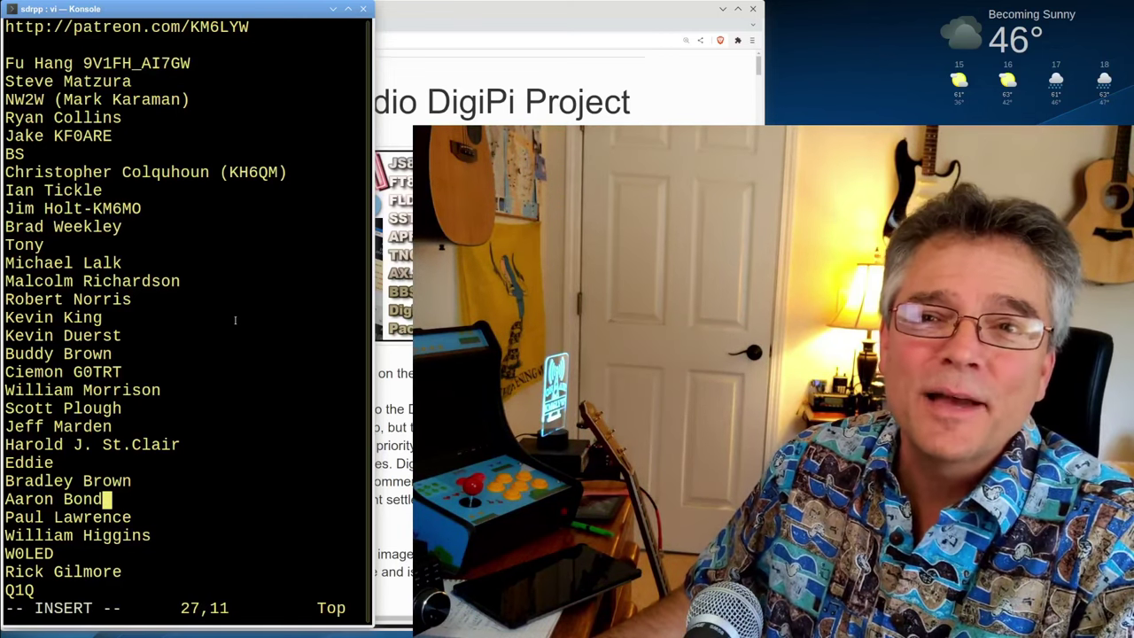
{"action": "key", "text": "Down"}
{"action": "key", "text": "Down"}
{"action": "key", "text": "Down"}
{"action": "key", "text": "Down"}
{"action": "key", "text": "Down"}
{"action": "key", "text": "Down"}
{"action": "key", "text": "Down"}
{"action": "key", "text": "Down"}
{"action": "key", "text": "Down"}
{"action": "key", "text": "Down"}
{"action": "key", "text": "Down"}
{"action": "key", "text": "Down"}
{"action": "key", "text": "Down"}
{"action": "key", "text": "Down"}
{"action": "key", "text": "Down"}
{"action": "key", "text": "Down"}
{"action": "key", "text": "Down"}
{"action": "key", "text": "Down"}
{"action": "key", "text": "Down"}
{"action": "key", "text": "Down"}
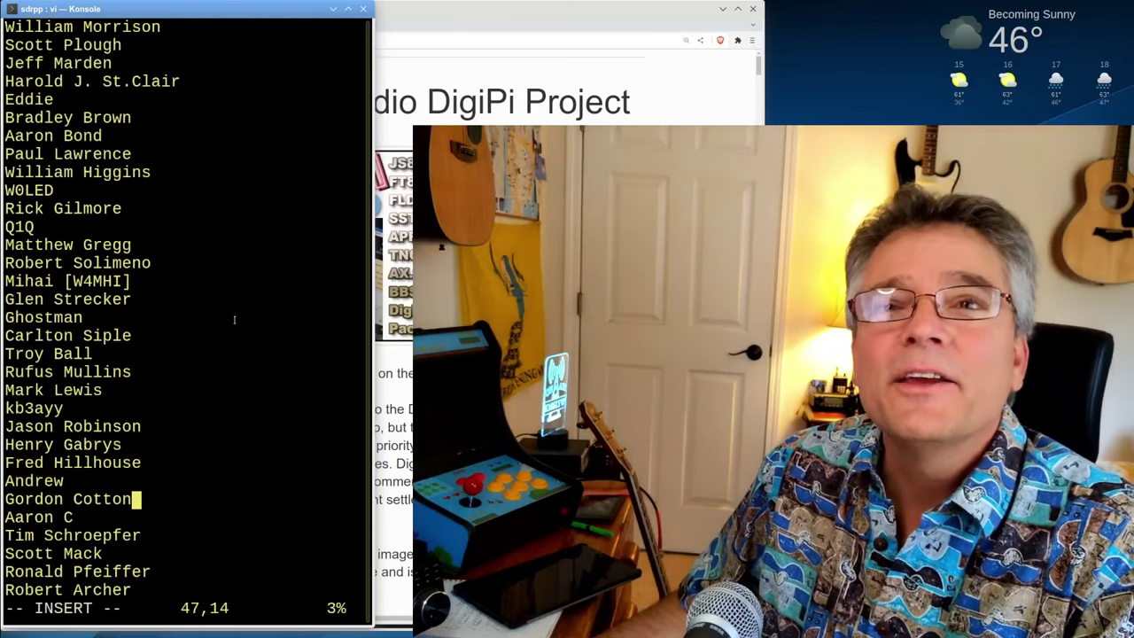
{"action": "key", "text": "Down"}
{"action": "key", "text": "Down"}
{"action": "key", "text": "Down"}
{"action": "key", "text": "Down"}
{"action": "key", "text": "Down"}
{"action": "key", "text": "Down"}
{"action": "key", "text": "Down"}
{"action": "key", "text": "Down"}
{"action": "key", "text": "Down"}
{"action": "key", "text": "Down"}
{"action": "key", "text": "Down"}
{"action": "key", "text": "Down"}
{"action": "key", "text": "Down"}
{"action": "key", "text": "Down"}
{"action": "key", "text": "Down"}
{"action": "key", "text": "Down"}
{"action": "key", "text": "Down"}
{"action": "key", "text": "Down"}
{"action": "key", "text": "Down"}
{"action": "key", "text": "Down"}
{"action": "key", "text": "Down"}
{"action": "key", "text": "Down"}
{"action": "key", "text": "Down"}
{"action": "key", "text": "Down"}
{"action": "key", "text": "Down"}
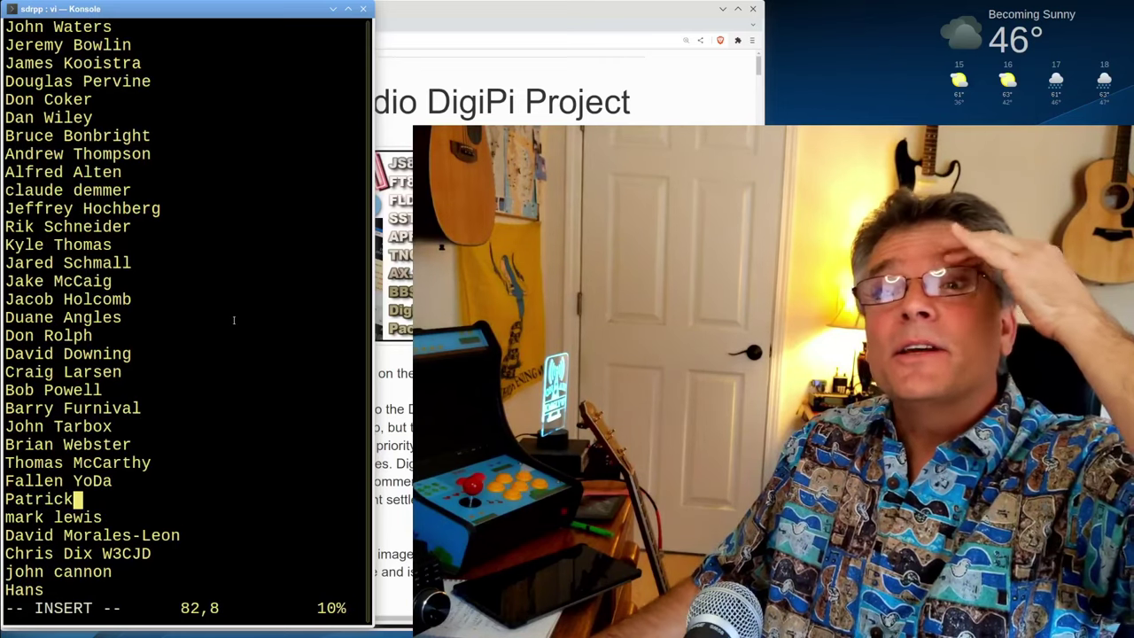
{"action": "key", "text": "Down"}
{"action": "key", "text": "Down"}
{"action": "key", "text": "Down"}
{"action": "key", "text": "Down"}
{"action": "key", "text": "Down"}
{"action": "key", "text": "Down"}
{"action": "key", "text": "Down"}
{"action": "key", "text": "Down"}
{"action": "key", "text": "Down"}
{"action": "key", "text": "Down"}
{"action": "key", "text": "Down"}
{"action": "key", "text": "Down"}
{"action": "key", "text": "Down"}
{"action": "key", "text": "Down"}
{"action": "key", "text": "Down"}
{"action": "key", "text": "Down"}
{"action": "key", "text": "Down"}
{"action": "key", "text": "Down"}
{"action": "key", "text": "Down"}
{"action": "key", "text": "Down"}
{"action": "key", "text": "Down"}
{"action": "key", "text": "Down"}
{"action": "key", "text": "Down"}
{"action": "key", "text": "Down"}
{"action": "key", "text": "Down"}
{"action": "key", "text": "Down"}
{"action": "key", "text": "Down"}
{"action": "key", "text": "Down"}
{"action": "key", "text": "Down"}
{"action": "key", "text": "Down"}
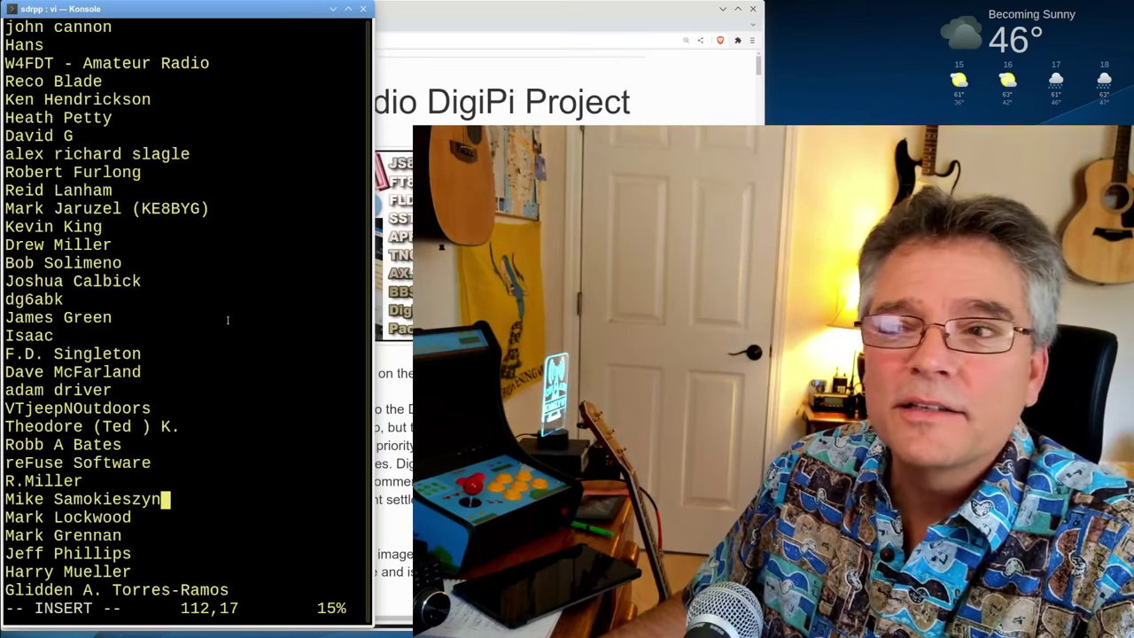
{"action": "key", "text": "Down"}
{"action": "key", "text": "Down"}
{"action": "key", "text": "Down"}
{"action": "key", "text": "Down"}
{"action": "key", "text": "Down"}
{"action": "key", "text": "Down"}
{"action": "key", "text": "Down"}
{"action": "key", "text": "Down"}
{"action": "key", "text": "Down"}
{"action": "key", "text": "Down"}
{"action": "key", "text": "Down"}
{"action": "key", "text": "Down"}
{"action": "key", "text": "Down"}
{"action": "key", "text": "Down"}
{"action": "key", "text": "Down"}
{"action": "key", "text": "Down"}
{"action": "key", "text": "Down"}
{"action": "key", "text": "Down"}
{"action": "key", "text": "Down"}
{"action": "key", "text": "Down"}
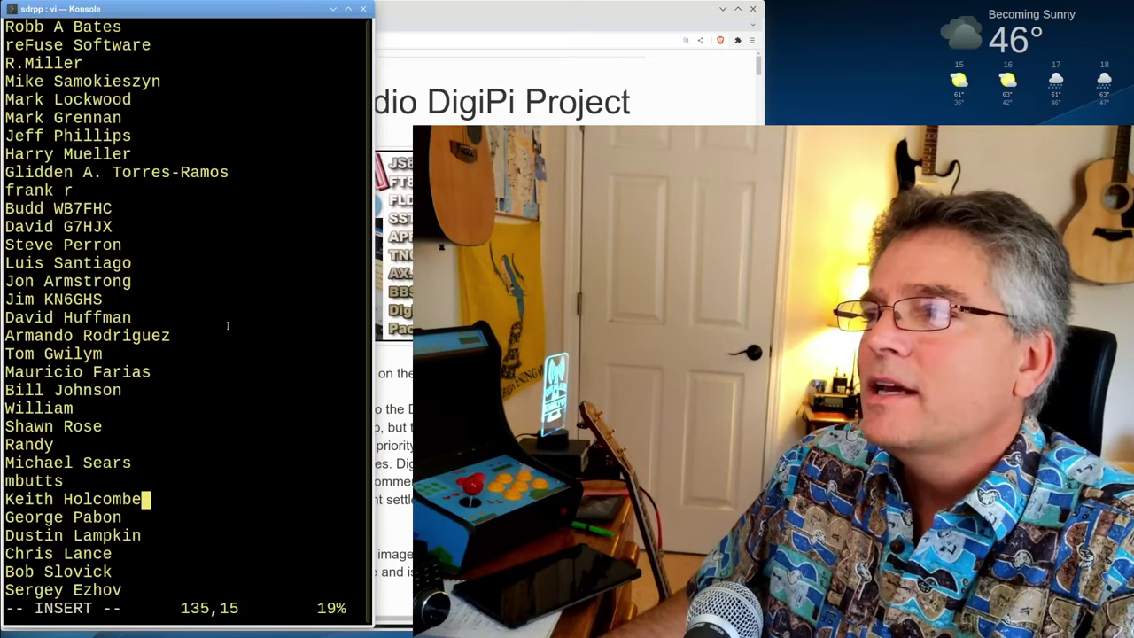
{"action": "key", "text": "Down"}
{"action": "key", "text": "Down"}
{"action": "key", "text": "Down"}
{"action": "key", "text": "Down"}
{"action": "key", "text": "Down"}
{"action": "key", "text": "Down"}
{"action": "key", "text": "Down"}
{"action": "key", "text": "Down"}
{"action": "key", "text": "Down"}
{"action": "key", "text": "Down"}
{"action": "key", "text": "Down"}
{"action": "key", "text": "Down"}
{"action": "key", "text": "Down"}
{"action": "key", "text": "Down"}
{"action": "key", "text": "Down"}
{"action": "key", "text": "Down"}
{"action": "key", "text": "Down"}
{"action": "key", "text": "Down"}
{"action": "key", "text": "Down"}
{"action": "key", "text": "Down"}
{"action": "key", "text": "Down"}
{"action": "key", "text": "Down"}
{"action": "key", "text": "Down"}
{"action": "key", "text": "Down"}
{"action": "key", "text": "Down"}
{"action": "key", "text": "Down"}
{"action": "key", "text": "Down"}
{"action": "key", "text": "Down"}
{"action": "key", "text": "Down"}
{"action": "key", "text": "Down"}
{"action": "key", "text": "Down"}
{"action": "key", "text": "Down"}
{"action": "key", "text": "Down"}
{"action": "key", "text": "Down"}
{"action": "key", "text": "Down"}
{"action": "key", "text": "Down"}
{"action": "key", "text": "Down"}
{"action": "key", "text": "Down"}
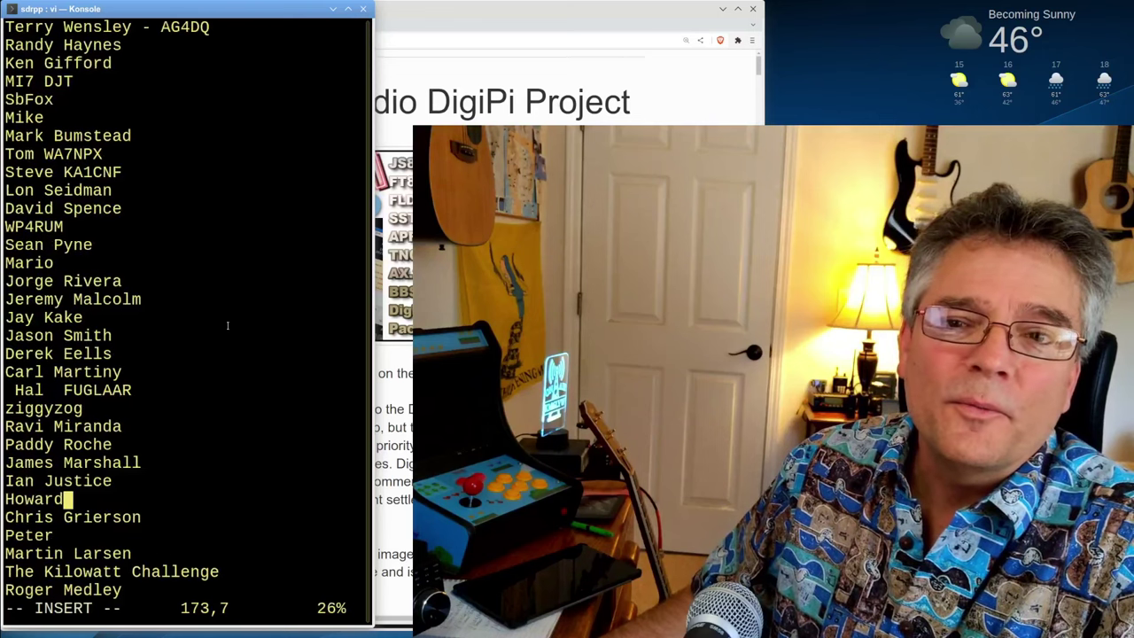
{"action": "key", "text": "Down"}
{"action": "key", "text": "Down"}
{"action": "key", "text": "Down"}
{"action": "key", "text": "Down"}
{"action": "key", "text": "Down"}
{"action": "key", "text": "Down"}
{"action": "key", "text": "Down"}
{"action": "key", "text": "Down"}
{"action": "key", "text": "Down"}
{"action": "key", "text": "Down"}
{"action": "key", "text": "Down"}
{"action": "key", "text": "Down"}
{"action": "key", "text": "Down"}
{"action": "key", "text": "Down"}
{"action": "key", "text": "Down"}
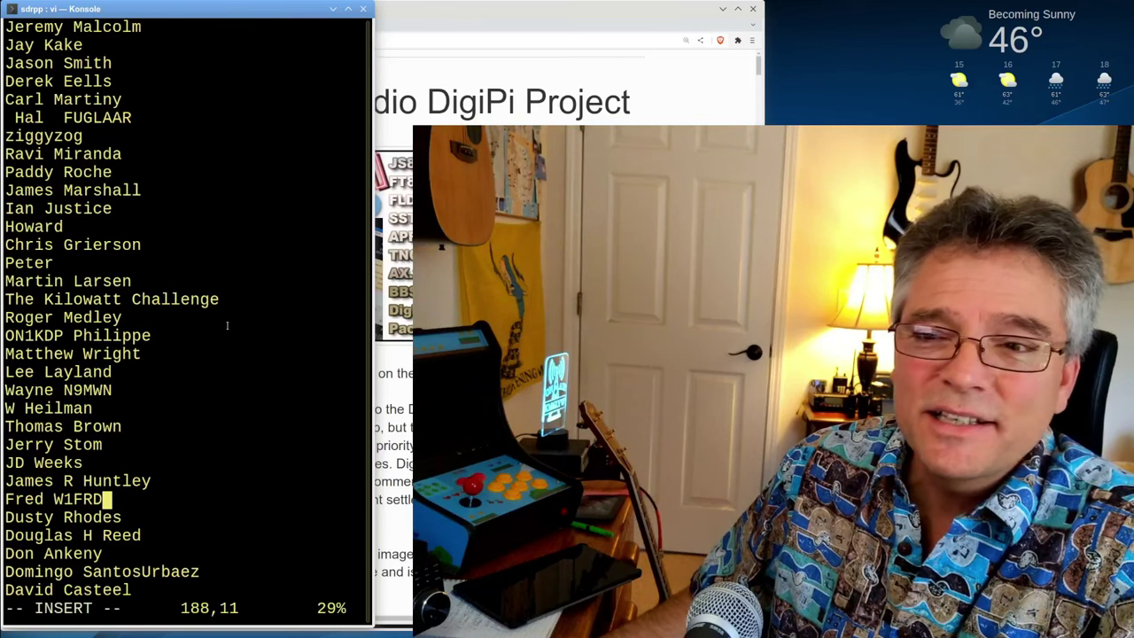
{"action": "key", "text": "Down"}
{"action": "key", "text": "Down"}
{"action": "key", "text": "Down"}
{"action": "key", "text": "Down"}
{"action": "key", "text": "Down"}
{"action": "key", "text": "Down"}
{"action": "key", "text": "Down"}
{"action": "key", "text": "Down"}
{"action": "key", "text": "Down"}
{"action": "key", "text": "Down"}
{"action": "key", "text": "Down"}
{"action": "key", "text": "Down"}
{"action": "key", "text": "Down"}
{"action": "key", "text": "Down"}
{"action": "key", "text": "Down"}
{"action": "key", "text": "Down"}
{"action": "key", "text": "Down"}
{"action": "key", "text": "Down"}
{"action": "key", "text": "Down"}
{"action": "key", "text": "Down"}
{"action": "key", "text": "Down"}
{"action": "key", "text": "Down"}
{"action": "key", "text": "Down"}
{"action": "key", "text": "Down"}
{"action": "key", "text": "Down"}
{"action": "key", "text": "Down"}
{"action": "key", "text": "Down"}
{"action": "key", "text": "Down"}
{"action": "key", "text": "Down"}
{"action": "key", "text": "Down"}
{"action": "key", "text": "Down"}
{"action": "key", "text": "Down"}
{"action": "key", "text": "Down"}
{"action": "key", "text": "Down"}
{"action": "key", "text": "Down"}
{"action": "key", "text": "Down"}
{"action": "key", "text": "Down"}
{"action": "key", "text": "Down"}
{"action": "key", "text": "Down"}
{"action": "key", "text": "Down"}
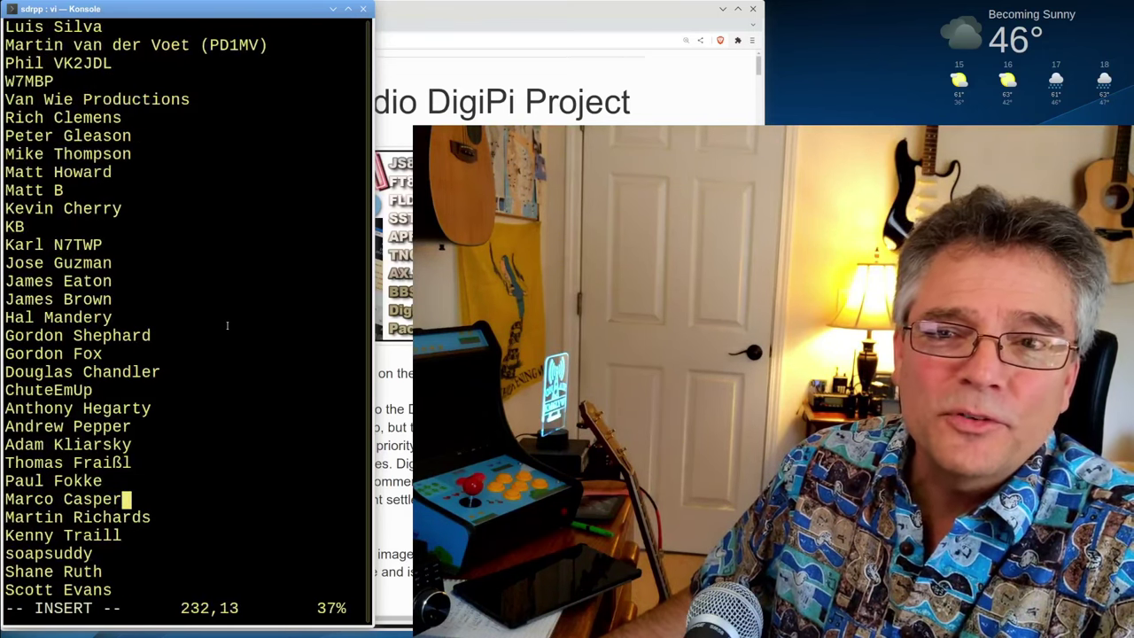
{"action": "key", "text": "Down"}
{"action": "key", "text": "Down"}
{"action": "key", "text": "Down"}
{"action": "key", "text": "Down"}
{"action": "key", "text": "Down"}
{"action": "key", "text": "Down"}
{"action": "key", "text": "Down"}
{"action": "key", "text": "Down"}
{"action": "key", "text": "Down"}
{"action": "key", "text": "Down"}
{"action": "key", "text": "Down"}
{"action": "key", "text": "Down"}
{"action": "key", "text": "Down"}
{"action": "key", "text": "Down"}
{"action": "key", "text": "Down"}
{"action": "key", "text": "Down"}
{"action": "key", "text": "Down"}
{"action": "key", "text": "Down"}
{"action": "key", "text": "Down"}
{"action": "key", "text": "Down"}
{"action": "key", "text": "Down"}
{"action": "key", "text": "Down"}
{"action": "key", "text": "Down"}
{"action": "key", "text": "Down"}
{"action": "key", "text": "Down"}
{"action": "key", "text": "Down"}
{"action": "key", "text": "Down"}
{"action": "key", "text": "Down"}
{"action": "key", "text": "Down"}
{"action": "key", "text": "Down"}
{"action": "key", "text": "Down"}
{"action": "key", "text": "Down"}
{"action": "key", "text": "Down"}
{"action": "key", "text": "Down"}
{"action": "key", "text": "Down"}
{"action": "key", "text": "Down"}
{"action": "key", "text": "Down"}
{"action": "key", "text": "Down"}
{"action": "key", "text": "Down"}
{"action": "key", "text": "Down"}
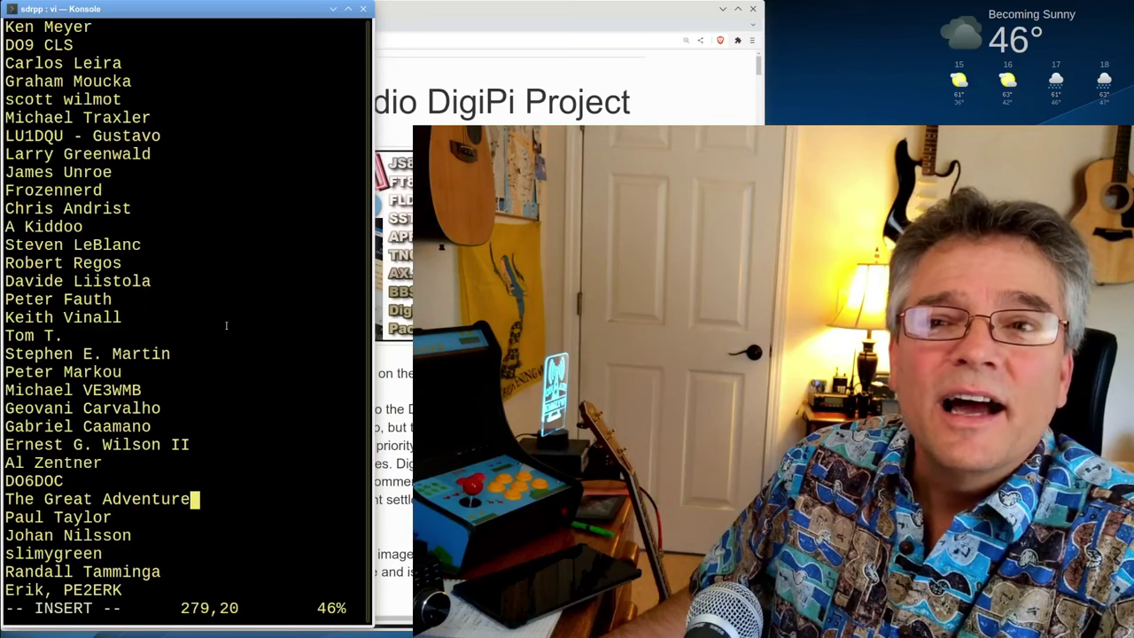
{"action": "key", "text": "Down"}
{"action": "key", "text": "Down"}
{"action": "key", "text": "Down"}
{"action": "key", "text": "Down"}
{"action": "key", "text": "Down"}
{"action": "key", "text": "Down"}
{"action": "key", "text": "Down"}
{"action": "key", "text": "Down"}
{"action": "key", "text": "Down"}
{"action": "key", "text": "Down"}
{"action": "key", "text": "Down"}
{"action": "key", "text": "Down"}
{"action": "key", "text": "Down"}
{"action": "key", "text": "Down"}
{"action": "key", "text": "Down"}
{"action": "key", "text": "Down"}
{"action": "key", "text": "Down"}
{"action": "key", "text": "Down"}
{"action": "key", "text": "Down"}
{"action": "key", "text": "Down"}
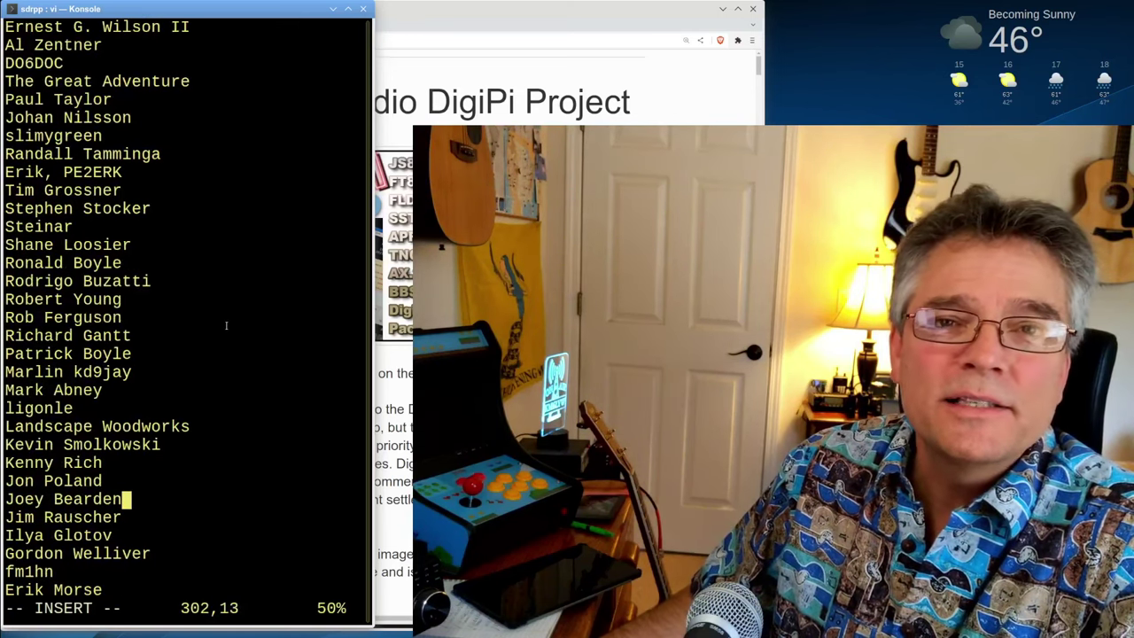
{"action": "key", "text": "Down"}
{"action": "key", "text": "Down"}
{"action": "key", "text": "Down"}
{"action": "key", "text": "Down"}
{"action": "key", "text": "Down"}
{"action": "key", "text": "Down"}
{"action": "key", "text": "Down"}
{"action": "key", "text": "Down"}
{"action": "key", "text": "Down"}
{"action": "key", "text": "Down"}
{"action": "key", "text": "Down"}
{"action": "key", "text": "Down"}
{"action": "key", "text": "Down"}
{"action": "key", "text": "Down"}
{"action": "key", "text": "Down"}
{"action": "key", "text": "Down"}
{"action": "key", "text": "Down"}
{"action": "key", "text": "Down"}
{"action": "key", "text": "Down"}
{"action": "key", "text": "Down"}
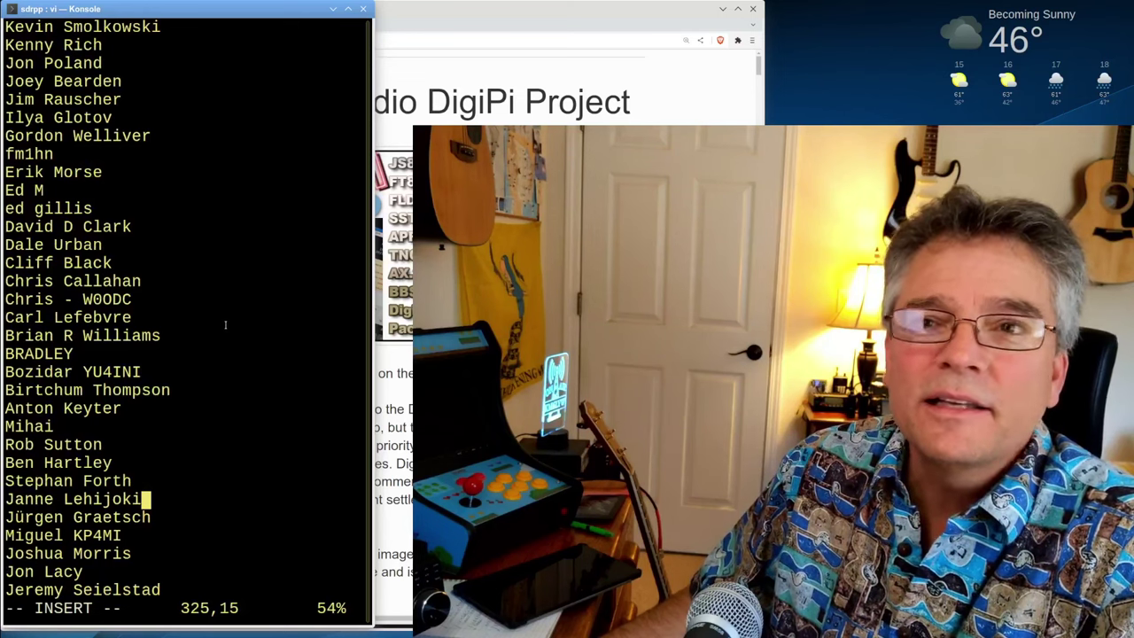
{"action": "key", "text": "Down"}
{"action": "key", "text": "Down"}
{"action": "key", "text": "Down"}
{"action": "key", "text": "Down"}
{"action": "key", "text": "Down"}
{"action": "key", "text": "Down"}
{"action": "key", "text": "Down"}
{"action": "key", "text": "Down"}
{"action": "key", "text": "Down"}
{"action": "key", "text": "Down"}
{"action": "key", "text": "Down"}
{"action": "key", "text": "Down"}
{"action": "key", "text": "Down"}
{"action": "key", "text": "Down"}
{"action": "key", "text": "Down"}
{"action": "key", "text": "Down"}
{"action": "key", "text": "Down"}
{"action": "key", "text": "Down"}
{"action": "key", "text": "Down"}
{"action": "key", "text": "Down"}
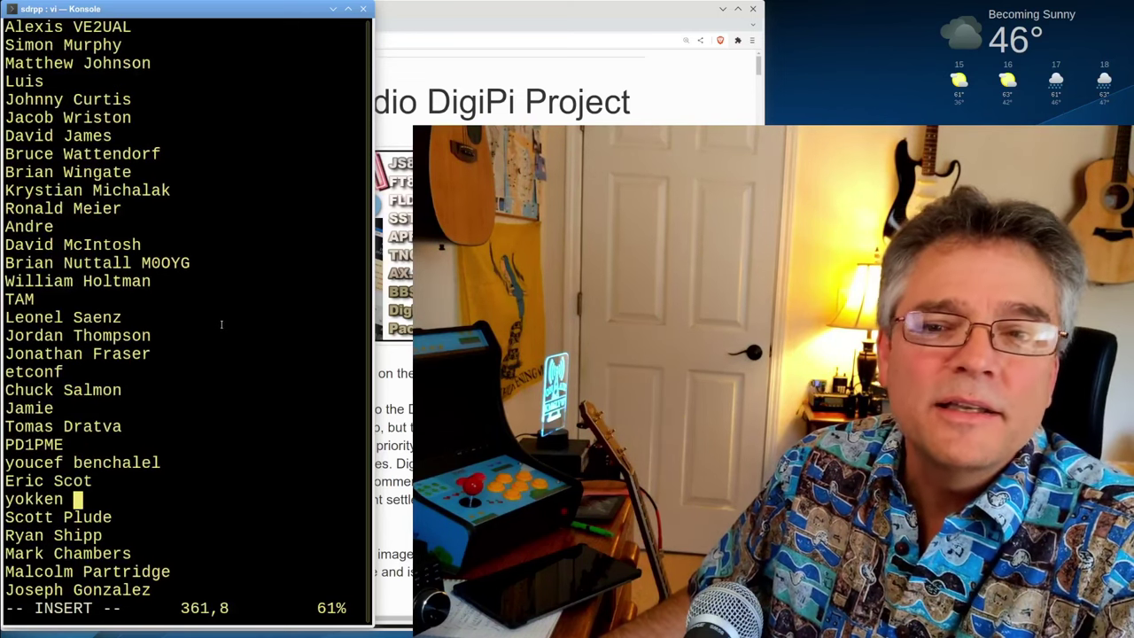
{"action": "key", "text": "Down"}
{"action": "key", "text": "Down"}
{"action": "key", "text": "Down"}
{"action": "key", "text": "Down"}
{"action": "key", "text": "Down"}
{"action": "key", "text": "Down"}
{"action": "key", "text": "Down"}
{"action": "key", "text": "Down"}
{"action": "key", "text": "Down"}
{"action": "key", "text": "Down"}
{"action": "key", "text": "Down"}
{"action": "key", "text": "Down"}
{"action": "key", "text": "Down"}
{"action": "key", "text": "Down"}
{"action": "key", "text": "Down"}
{"action": "key", "text": "Down"}
{"action": "key", "text": "Down"}
{"action": "key", "text": "Down"}
{"action": "key", "text": "Down"}
{"action": "key", "text": "Down"}
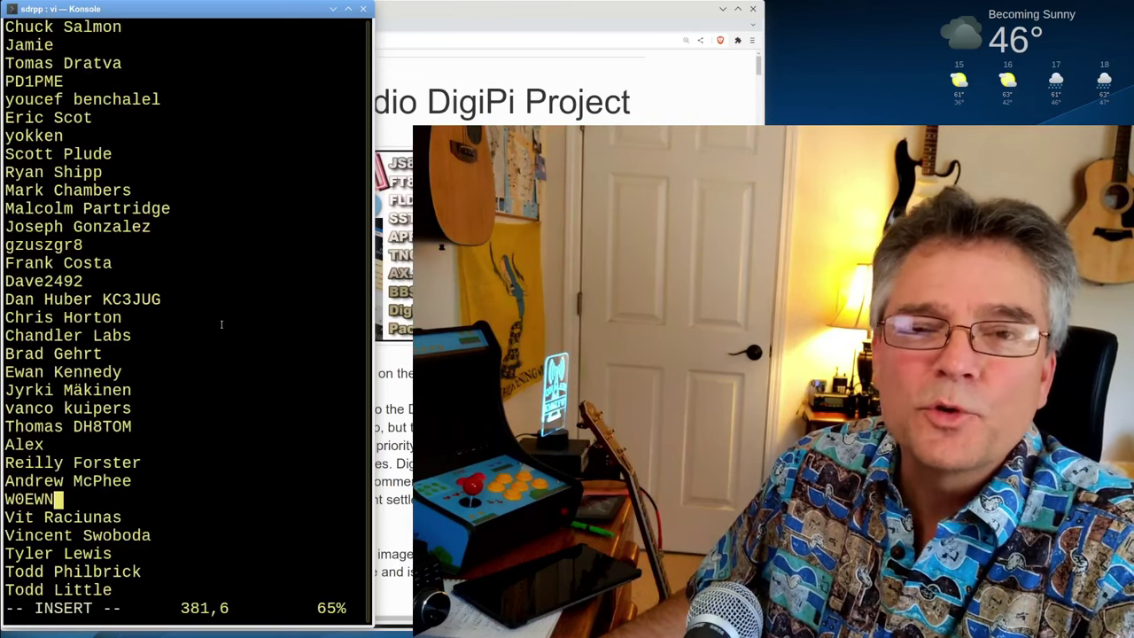
{"action": "key", "text": "Down"}
{"action": "key", "text": "Down"}
{"action": "key", "text": "Down"}
{"action": "key", "text": "Down"}
{"action": "key", "text": "Down"}
{"action": "key", "text": "Down"}
{"action": "key", "text": "Down"}
{"action": "key", "text": "Down"}
{"action": "key", "text": "Down"}
{"action": "key", "text": "Down"}
{"action": "key", "text": "Down"}
{"action": "key", "text": "Down"}
{"action": "key", "text": "Down"}
{"action": "key", "text": "Down"}
{"action": "key", "text": "Down"}
{"action": "key", "text": "Down"}
{"action": "key", "text": "Down"}
{"action": "key", "text": "Down"}
{"action": "key", "text": "Down"}
{"action": "key", "text": "Down"}
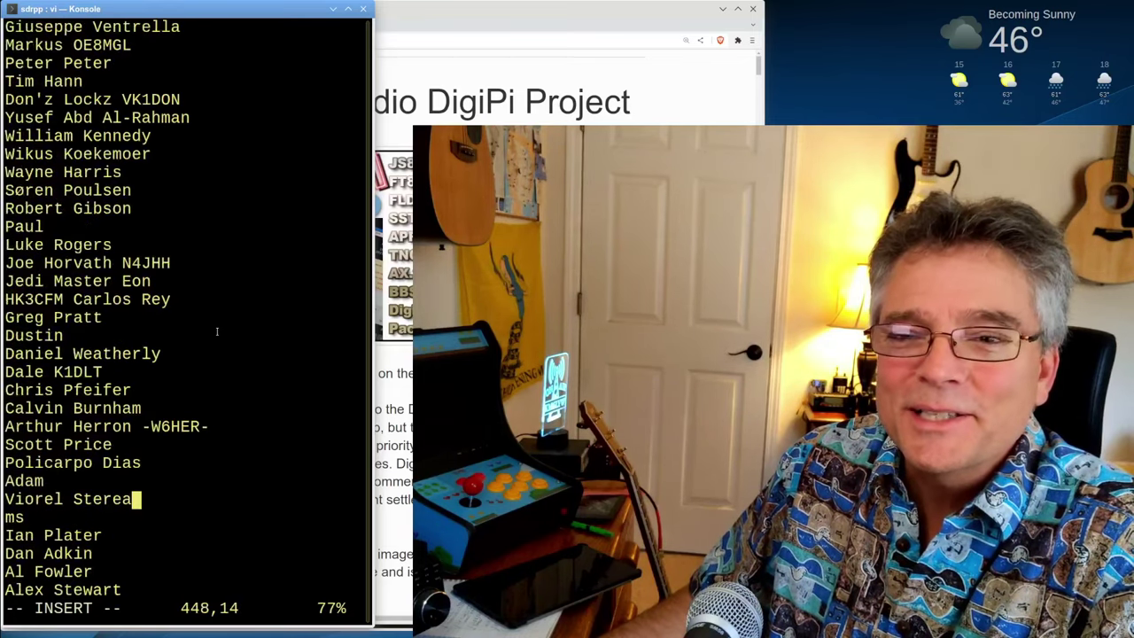
{"action": "key", "text": "Down"}
{"action": "key", "text": "Down"}
{"action": "key", "text": "Down"}
{"action": "key", "text": "Down"}
{"action": "key", "text": "Down"}
{"action": "key", "text": "Down"}
{"action": "key", "text": "Down"}
{"action": "key", "text": "Down"}
{"action": "key", "text": "Down"}
{"action": "key", "text": "Down"}
{"action": "key", "text": "Down"}
{"action": "key", "text": "Down"}
{"action": "key", "text": "Down"}
{"action": "key", "text": "Down"}
{"action": "key", "text": "Down"}
{"action": "key", "text": "Down"}
{"action": "key", "text": "Down"}
{"action": "key", "text": "Down"}
{"action": "key", "text": "Down"}
{"action": "key", "text": "Down"}
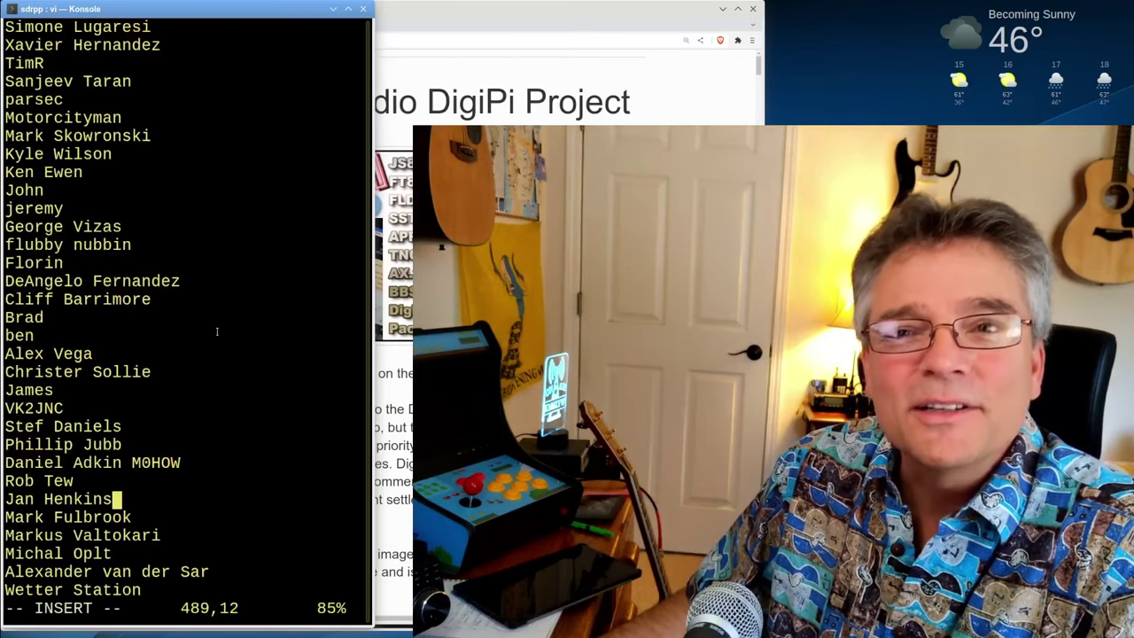
{"action": "key", "text": "Down"}
{"action": "key", "text": "Down"}
{"action": "key", "text": "Down"}
{"action": "key", "text": "Down"}
{"action": "key", "text": "Down"}
{"action": "key", "text": "Down"}
{"action": "key", "text": "Down"}
{"action": "key", "text": "Down"}
{"action": "key", "text": "Down"}
{"action": "key", "text": "Down"}
{"action": "key", "text": "Down"}
{"action": "key", "text": "Down"}
{"action": "key", "text": "Down"}
{"action": "key", "text": "Down"}
{"action": "key", "text": "Down"}
{"action": "key", "text": "Down"}
{"action": "key", "text": "Down"}
{"action": "key", "text": "Down"}
{"action": "key", "text": "Down"}
{"action": "key", "text": "Down"}
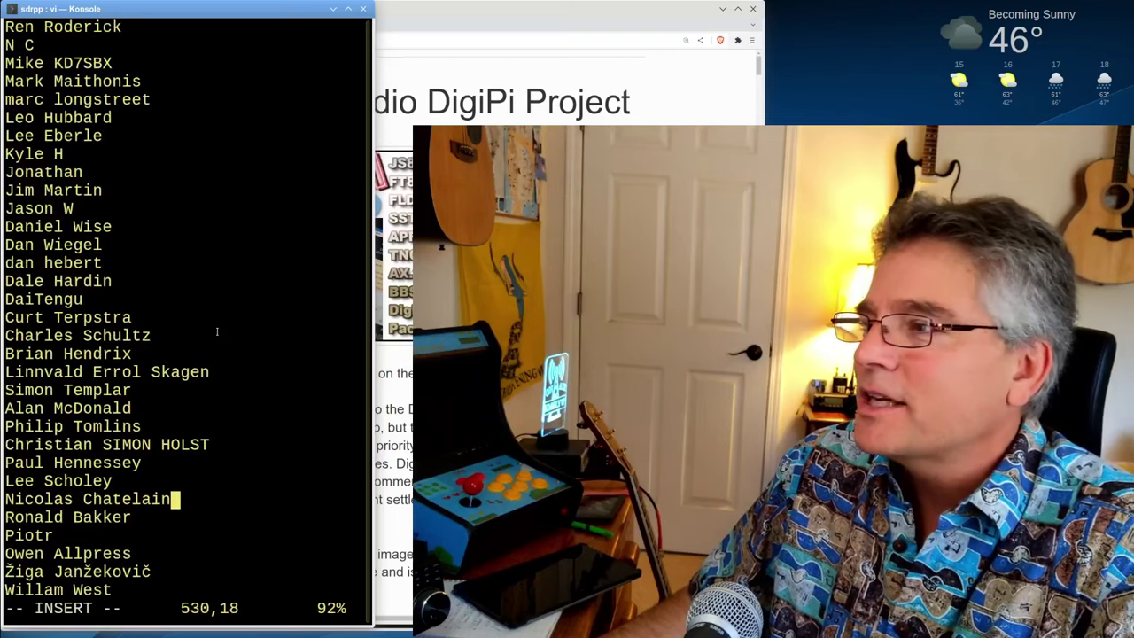
{"action": "key", "text": "Down"}
{"action": "key", "text": "Down"}
{"action": "key", "text": "Down"}
{"action": "key", "text": "Down"}
{"action": "key", "text": "Down"}
{"action": "key", "text": "Down"}
{"action": "key", "text": "Down"}
{"action": "key", "text": "Down"}
{"action": "key", "text": "Down"}
{"action": "key", "text": "Down"}
{"action": "key", "text": "Down"}
{"action": "key", "text": "Down"}
{"action": "key", "text": "Down"}
{"action": "key", "text": "Down"}
{"action": "key", "text": "Down"}
{"action": "key", "text": "Down"}
{"action": "key", "text": "Down"}
{"action": "key", "text": "Down"}
{"action": "key", "text": "Down"}
{"action": "key", "text": "Down"}
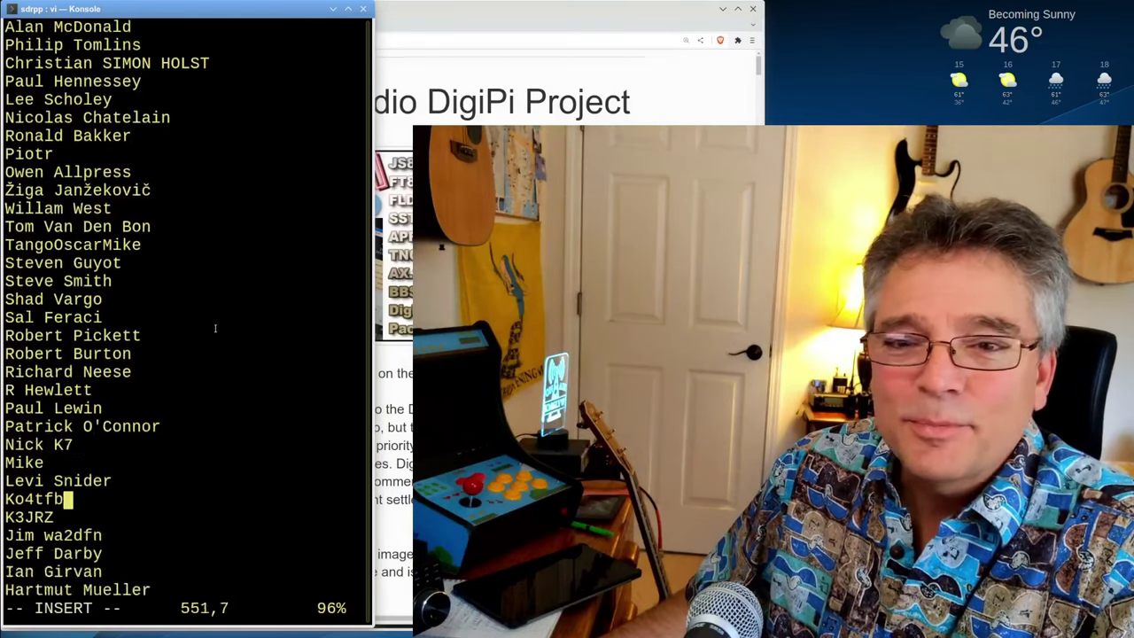
{"action": "key", "text": "Down"}
{"action": "key", "text": "Down"}
{"action": "key", "text": "Down"}
{"action": "key", "text": "Down"}
{"action": "key", "text": "Down"}
{"action": "key", "text": "Down"}
{"action": "key", "text": "Down"}
{"action": "key", "text": "Down"}
{"action": "key", "text": "Down"}
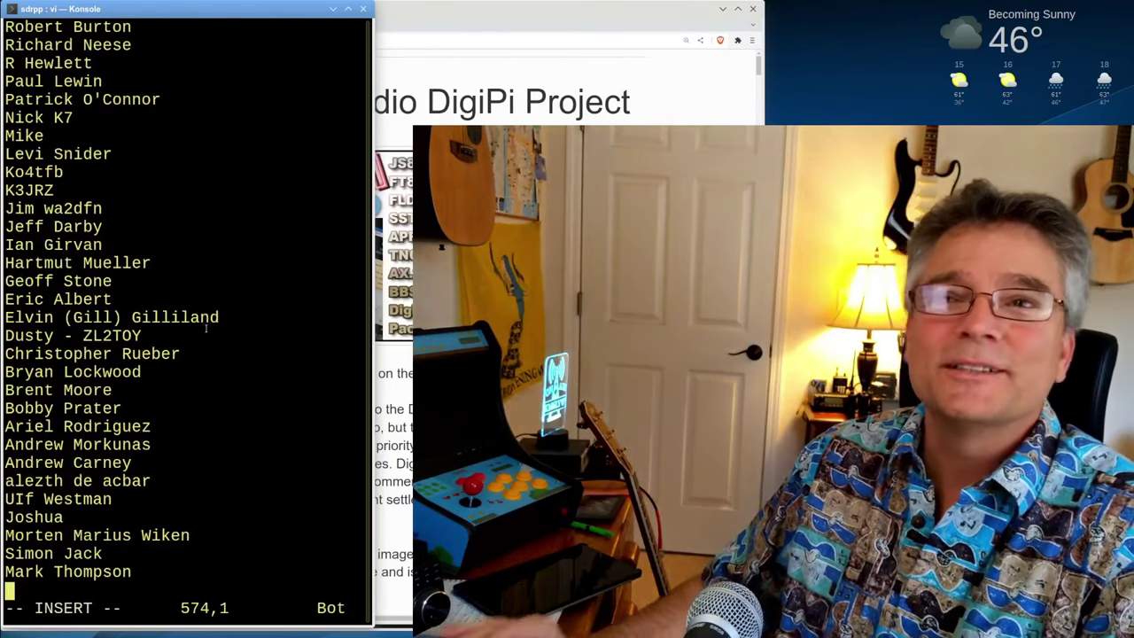